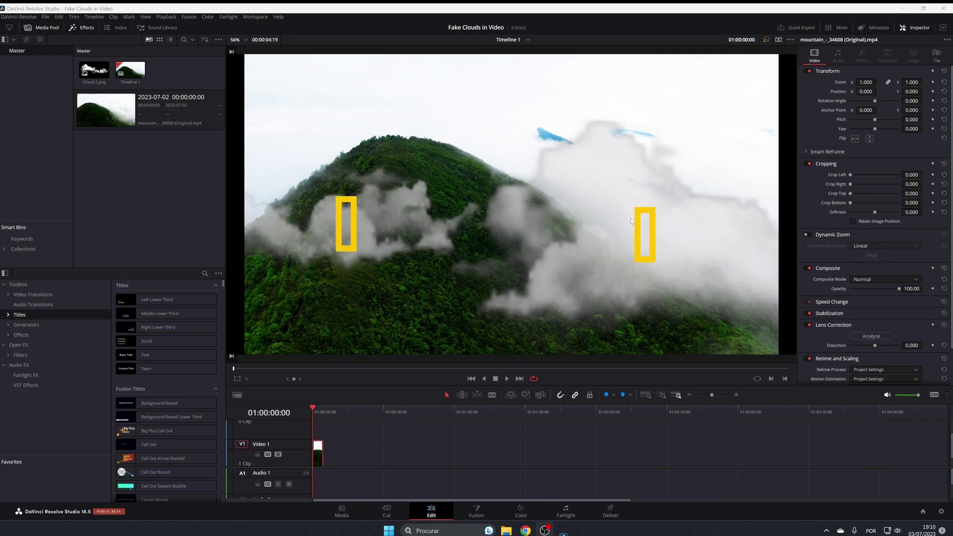
# Step: Add mountain_-_34608 (Original).mp4 to Video 1 right after the first clip
pyautogui.click(507, 379)
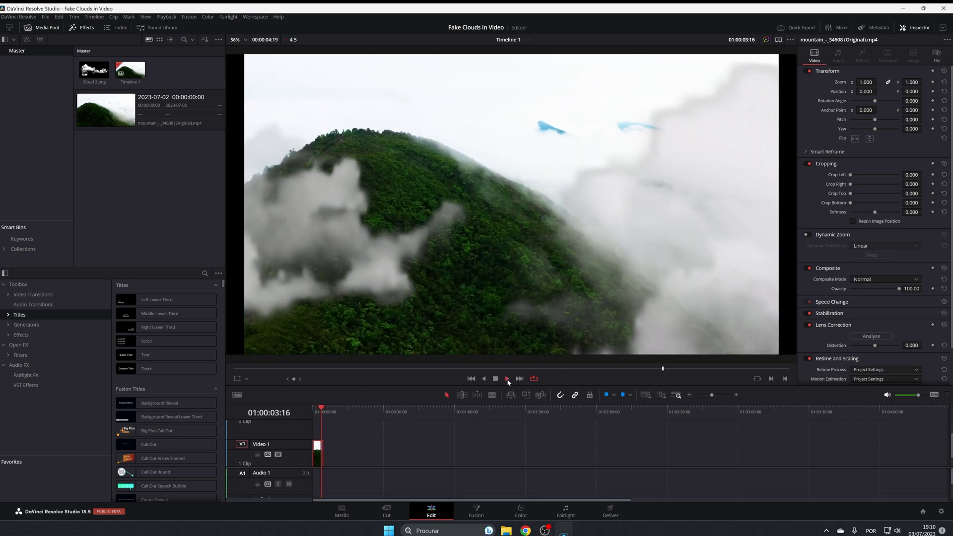
pyautogui.press('space')
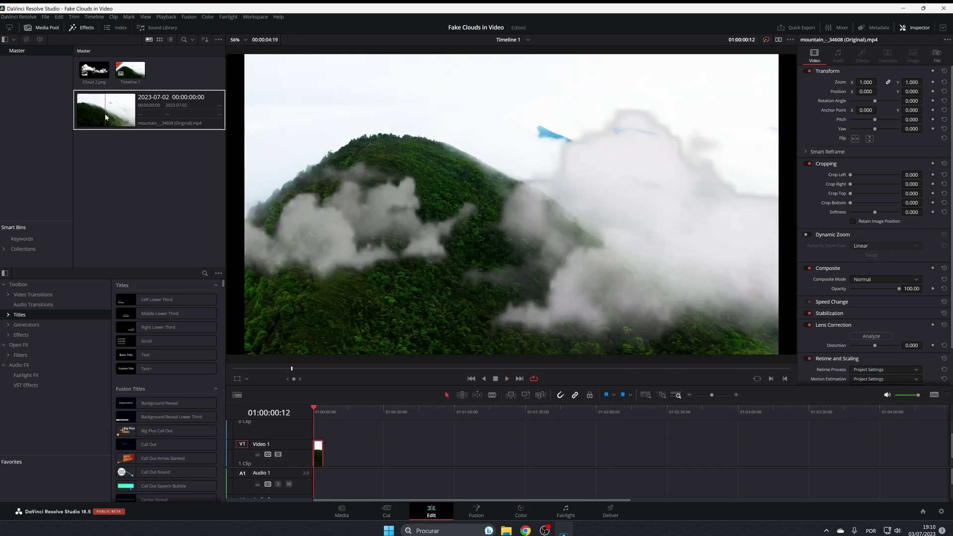
pyautogui.moveTo(106, 117); pyautogui.dragTo(343, 450)
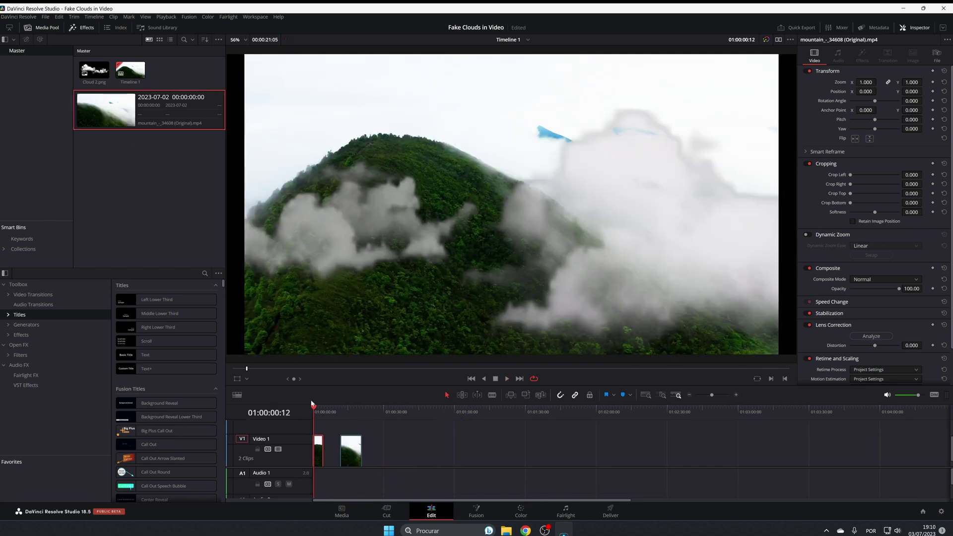
# Step: Trim about 5 seconds off the mountain clip's end, leaving 00:00:15:21
pyautogui.moveTo(312, 404); pyautogui.dragTo(341, 405)
pyautogui.press('space')
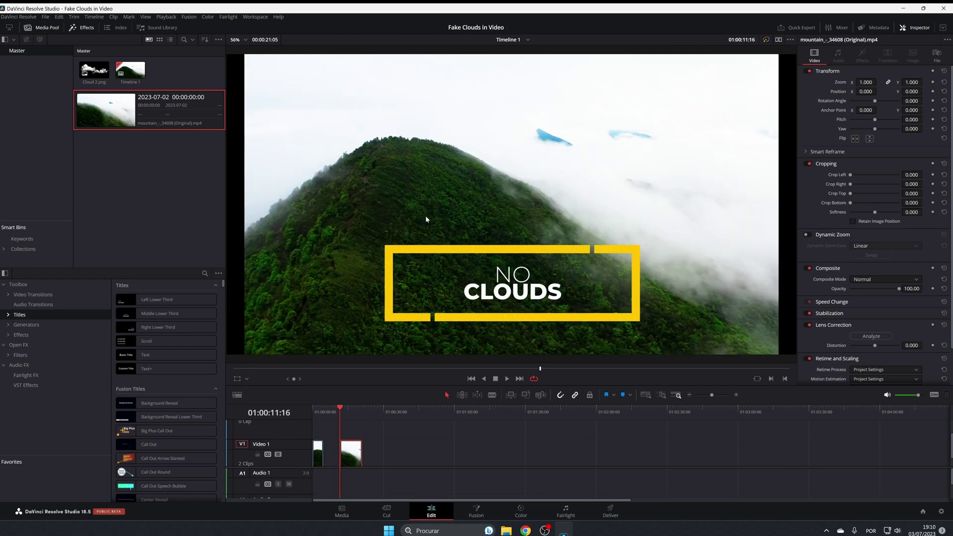
pyautogui.moveTo(340, 408); pyautogui.dragTo(302, 414)
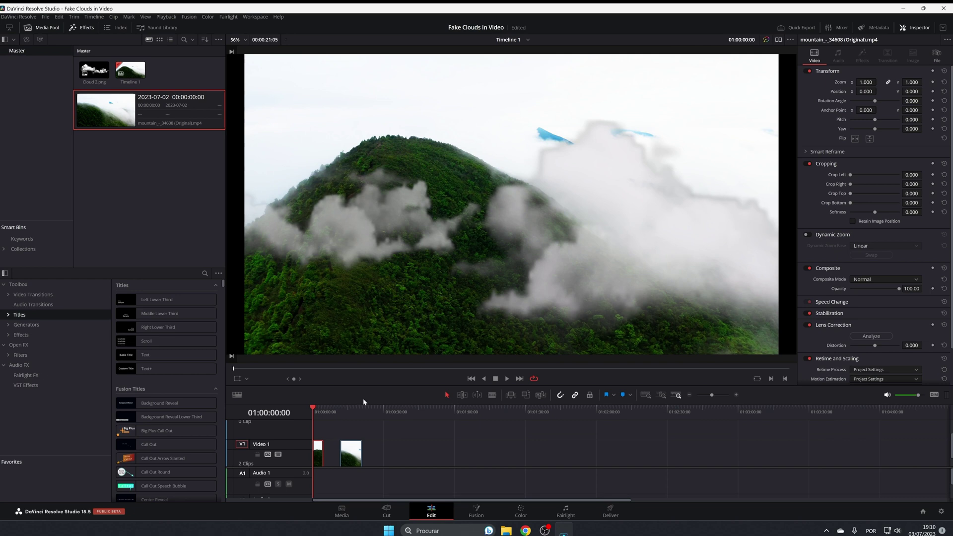
pyautogui.moveTo(313, 410); pyautogui.dragTo(338, 415)
pyautogui.click(350, 444)
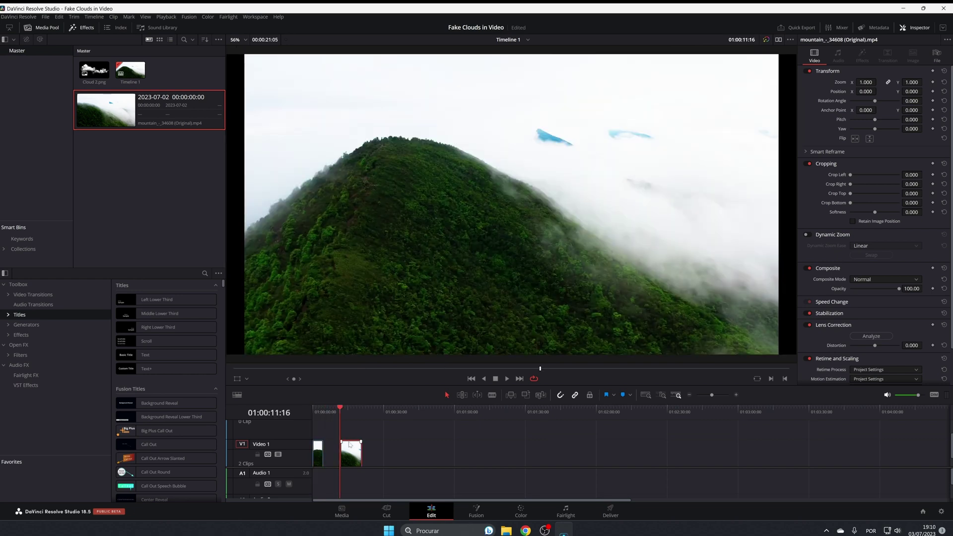
pyautogui.moveTo(360, 453); pyautogui.dragTo(347, 453)
pyautogui.click(347, 454)
# Step: Open the mountain clip in Fusion, unlink MediaIn1 from MediaOut1 and move MediaIn1 left
pyautogui.click(476, 511)
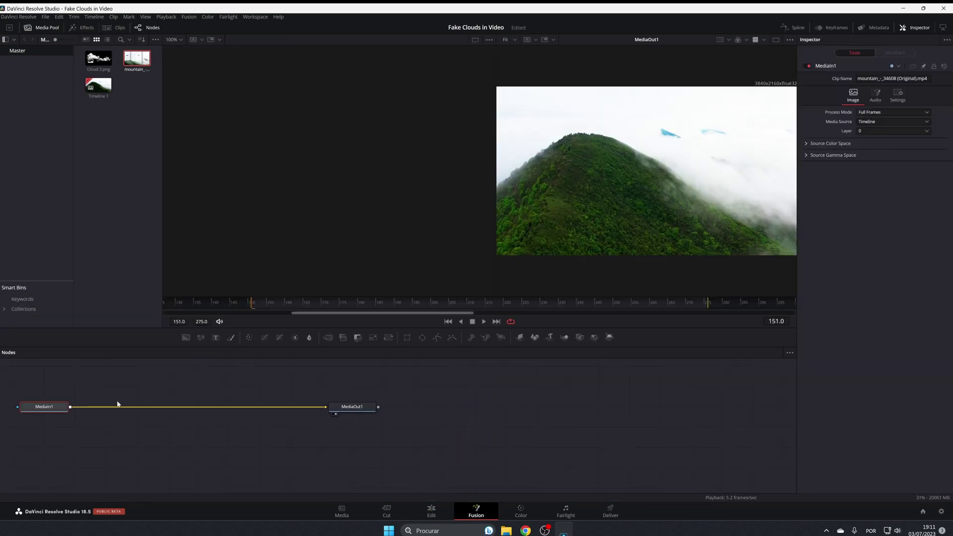
pyautogui.hotkey('ctrl', 'a')
pyautogui.moveTo(207, 399); pyautogui.dragTo(392, 447)
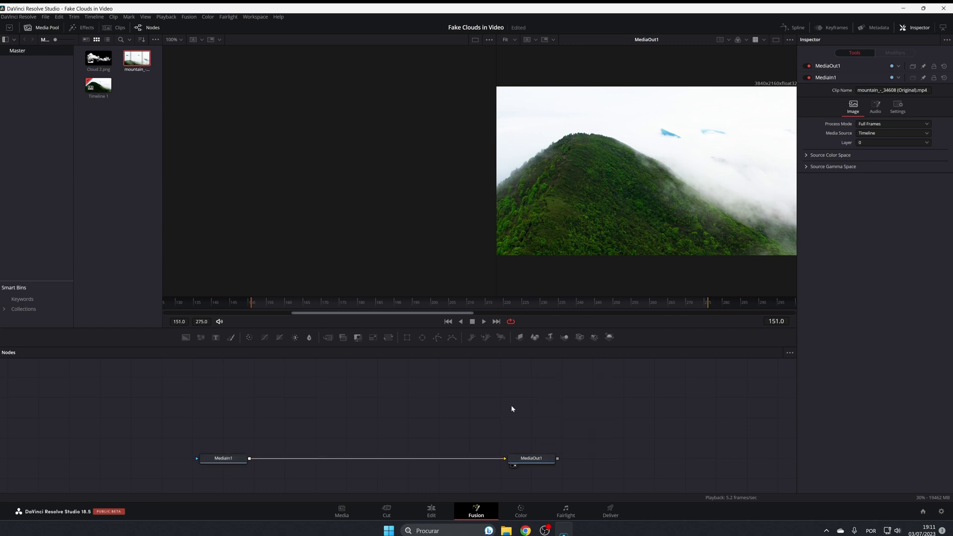
pyautogui.click(460, 457)
pyautogui.moveTo(229, 458); pyautogui.dragTo(167, 458)
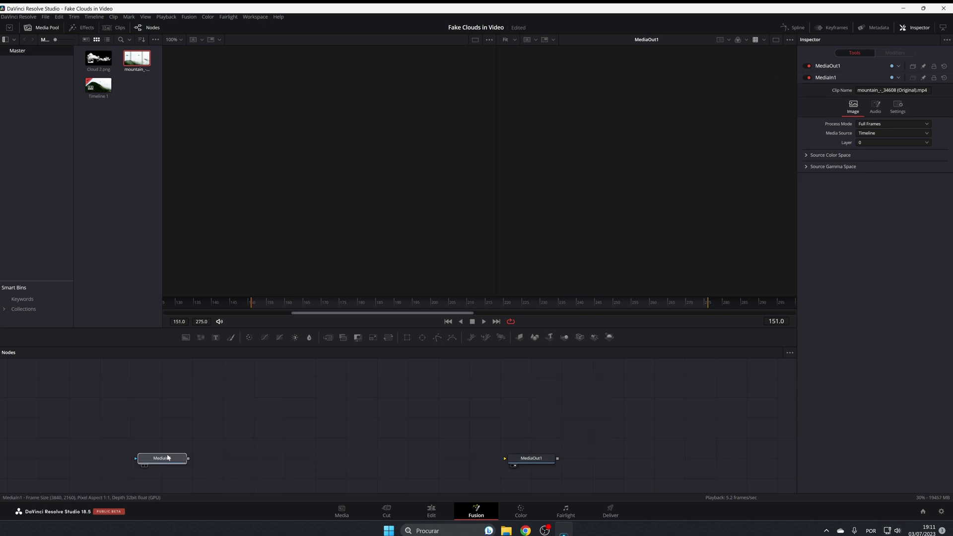
pyautogui.click(168, 458)
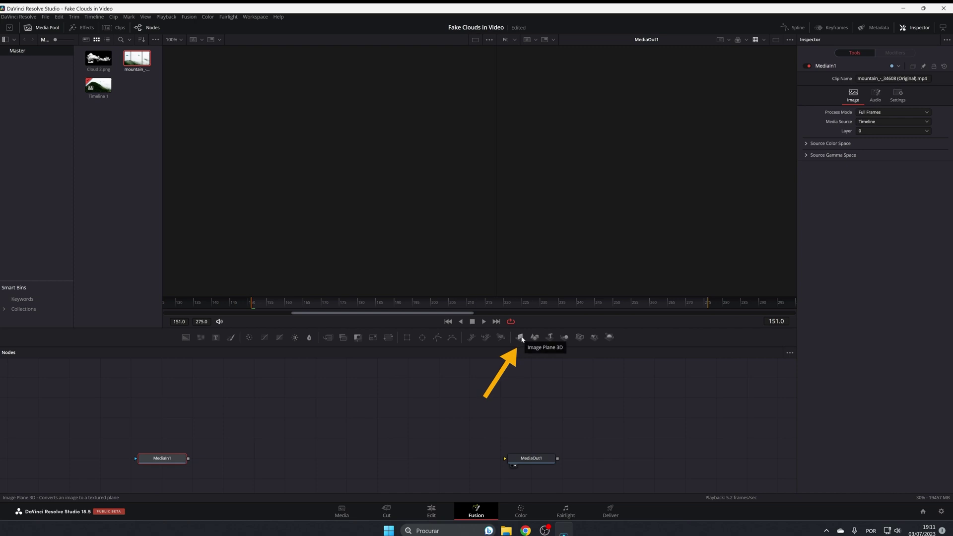
# Step: Chain MediaIn1 into a new ImagePlane3D1 and Renderer3D1 feeding MediaOut1
pyautogui.moveTo(522, 340); pyautogui.dragTo(538, 464)
pyautogui.moveTo(218, 462); pyautogui.dragTo(244, 462)
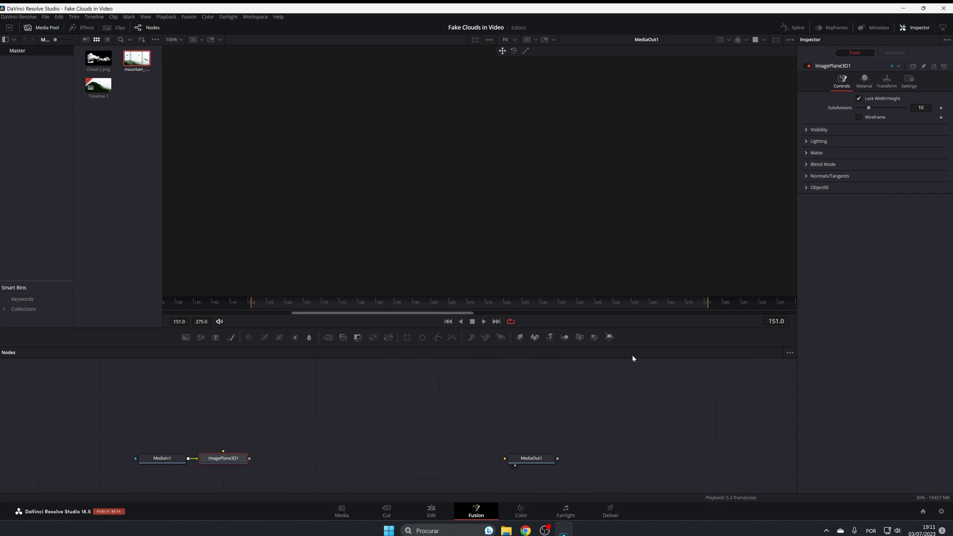
pyautogui.moveTo(609, 337); pyautogui.dragTo(521, 459)
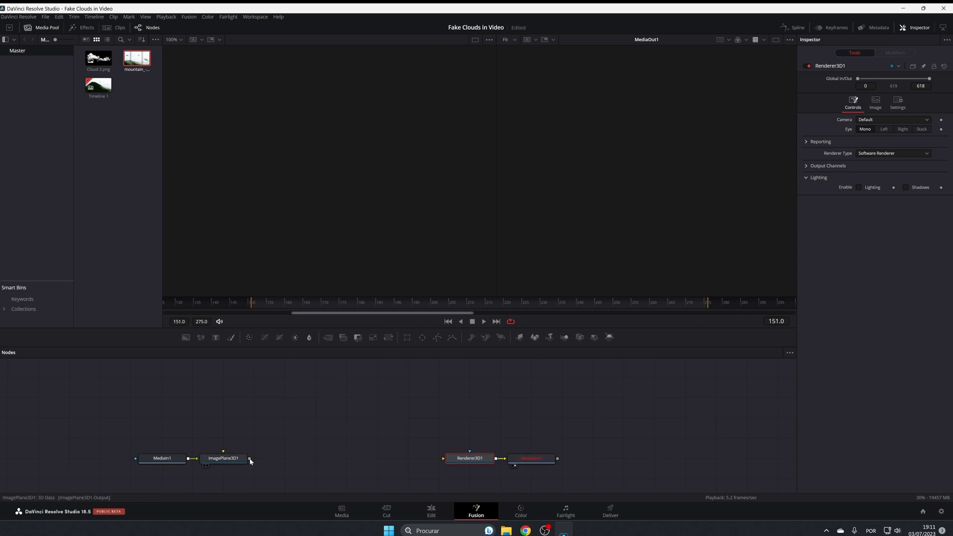
pyautogui.moveTo(250, 460); pyautogui.dragTo(444, 459)
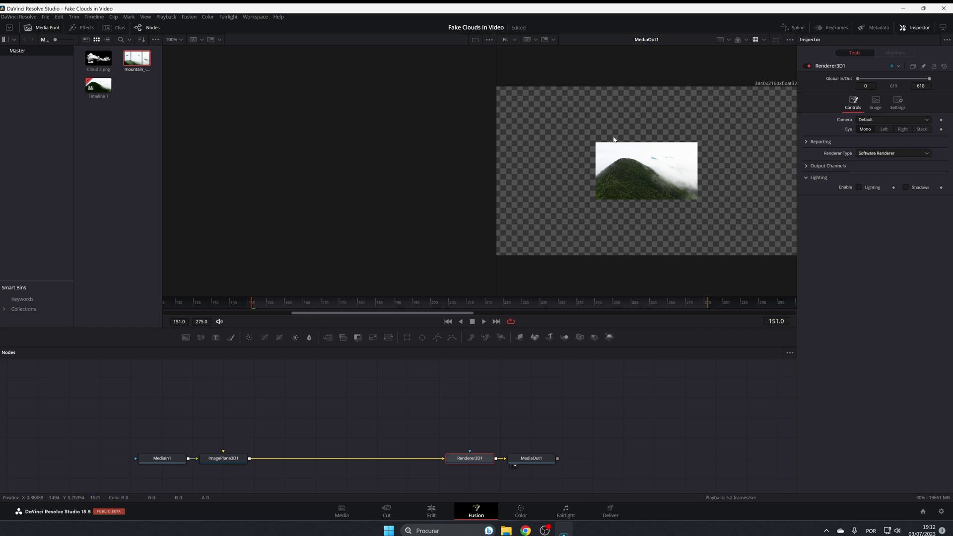
# Step: Set ImagePlane3D1's Transform scale to 2.953 and play back to confirm it fills the frame
pyautogui.click(220, 459)
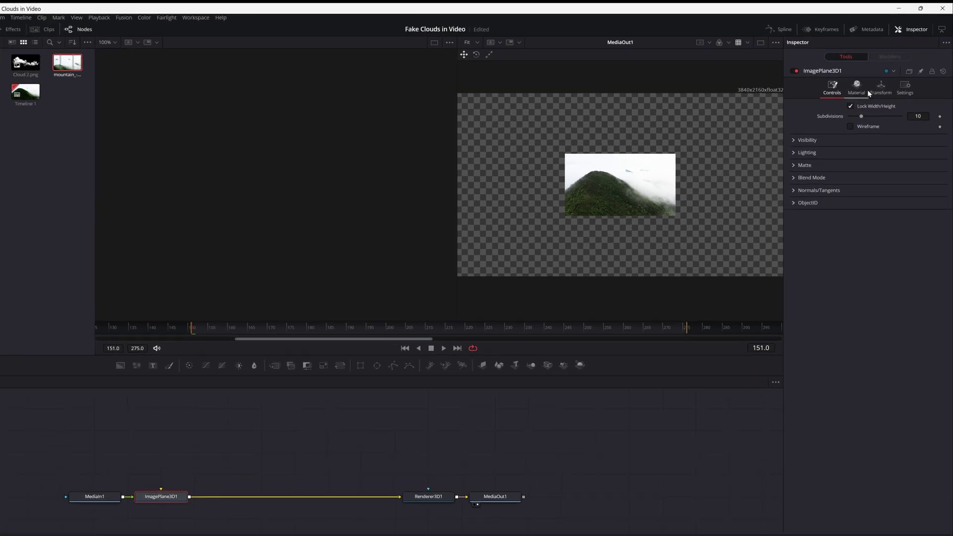
pyautogui.click(882, 84)
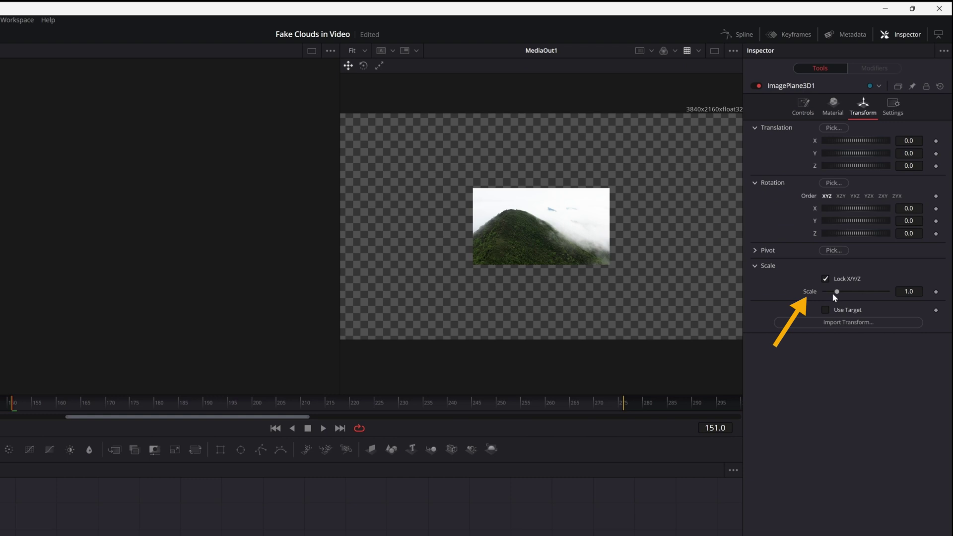
pyautogui.moveTo(839, 292); pyautogui.dragTo(865, 293)
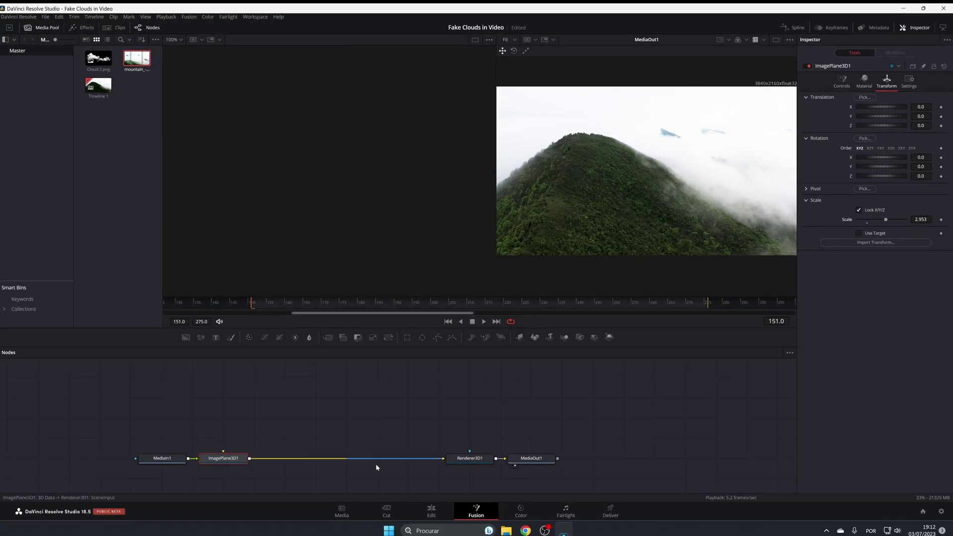
pyautogui.moveTo(223, 458); pyautogui.dragTo(254, 458)
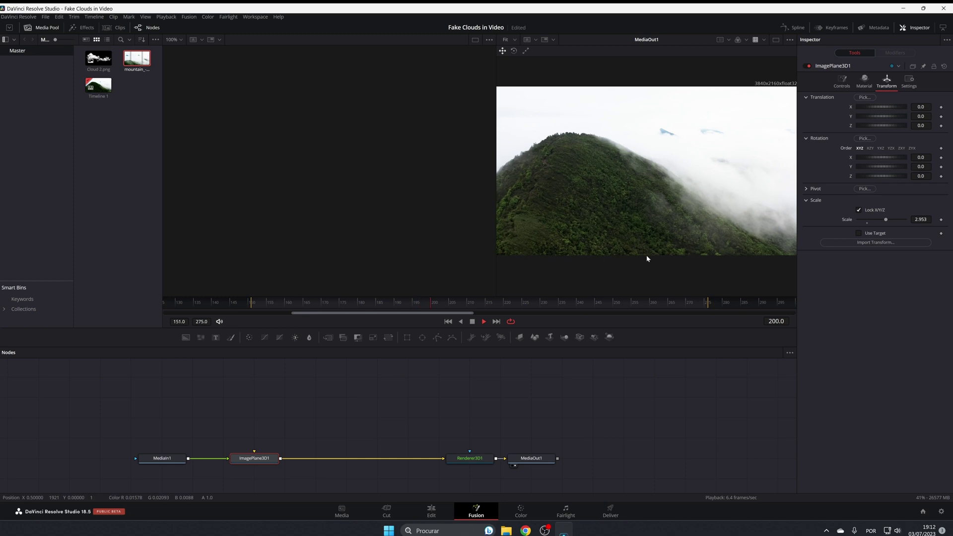
pyautogui.press('space')
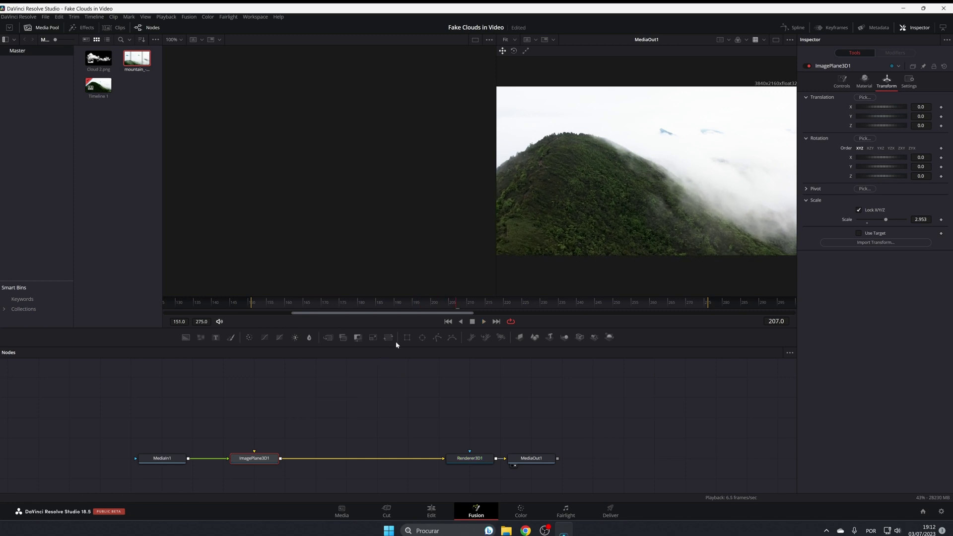
# Step: Merge a new Camera3D1 with ImagePlane3D1 through Merge3D1 placed before Renderer3D1
pyautogui.click(448, 321)
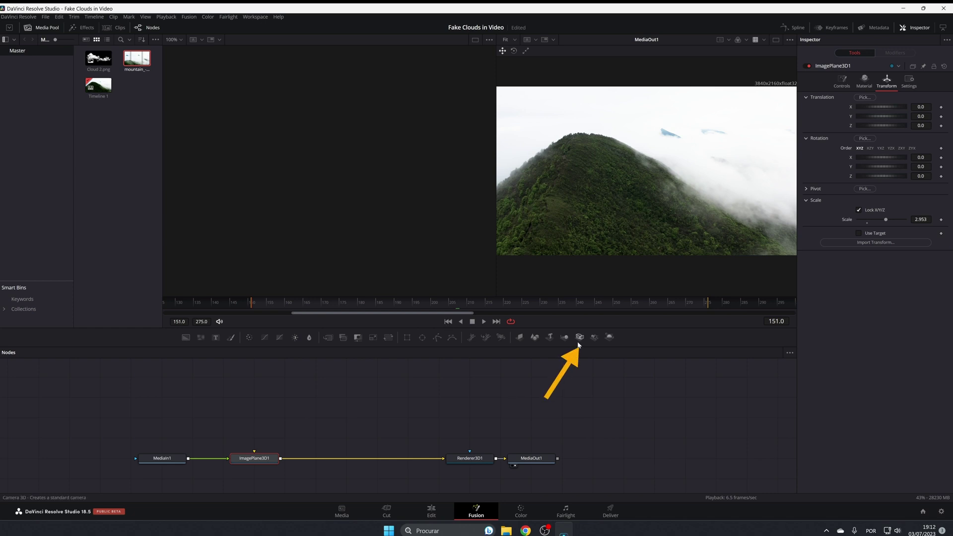
pyautogui.moveTo(579, 337); pyautogui.dragTo(252, 476)
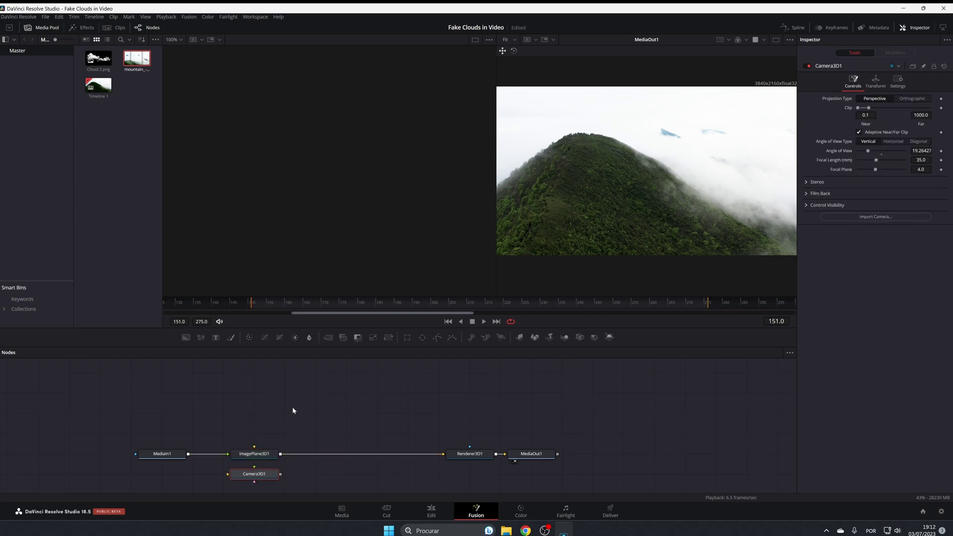
pyautogui.scroll(-2, 298, 405)
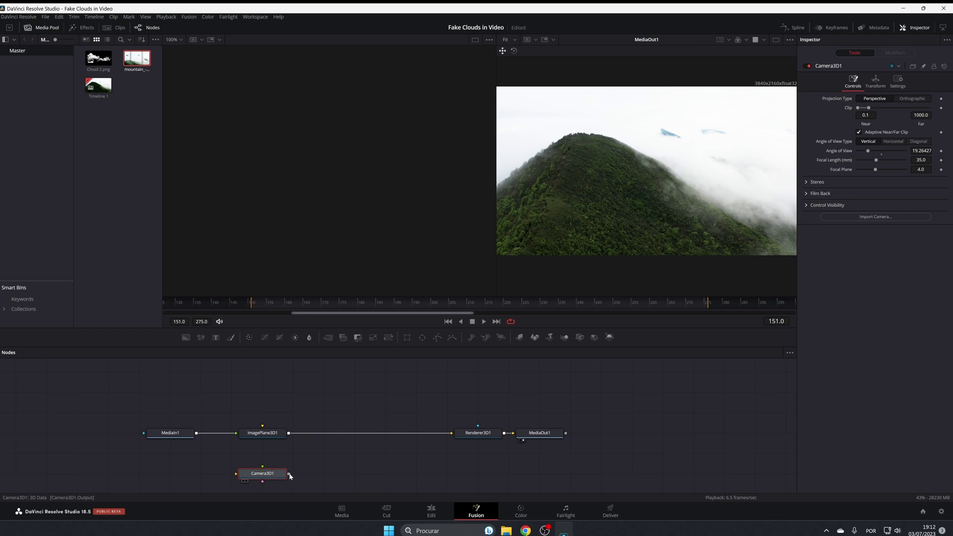
pyautogui.moveTo(289, 474); pyautogui.dragTo(291, 435)
pyautogui.moveTo(323, 474); pyautogui.dragTo(368, 435)
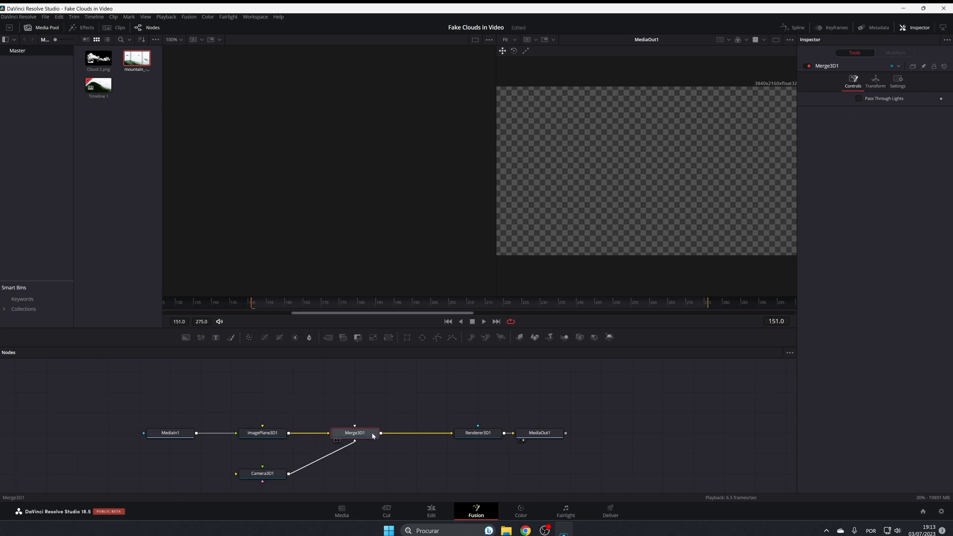
# Step: View Merge3D1 in the left viewer and pull Camera3D1 back to frame the whole mountain
pyautogui.press('1')
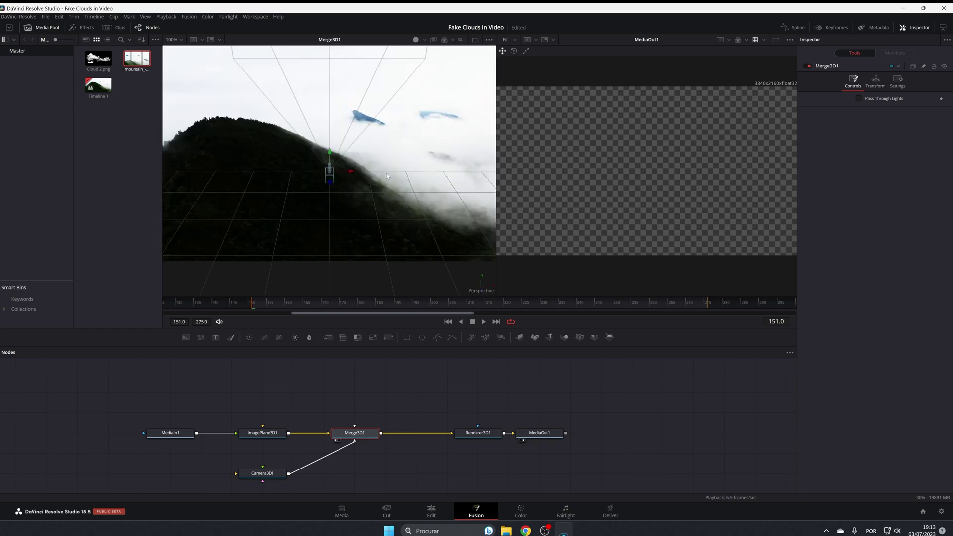
pyautogui.scroll(-5, 388, 170)
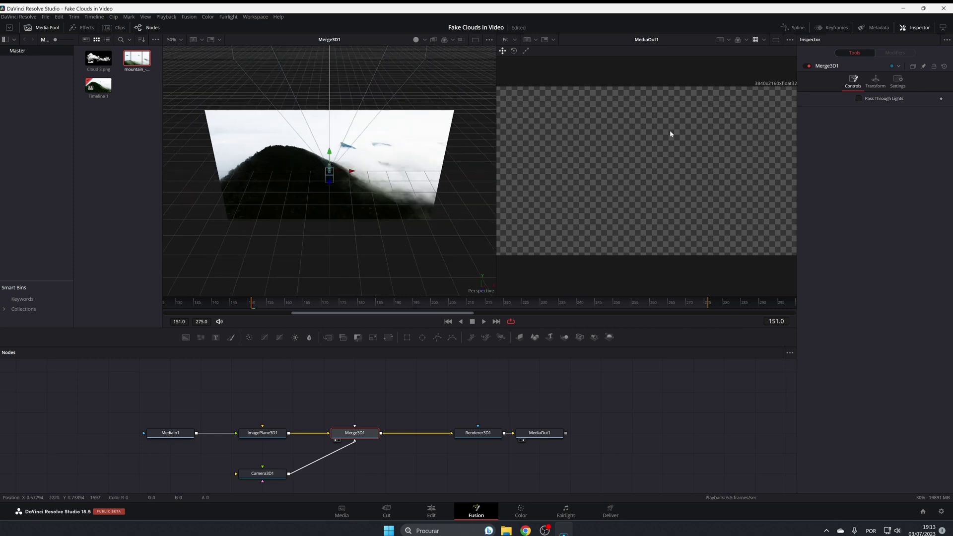
pyautogui.moveTo(327, 186); pyautogui.dragTo(293, 400)
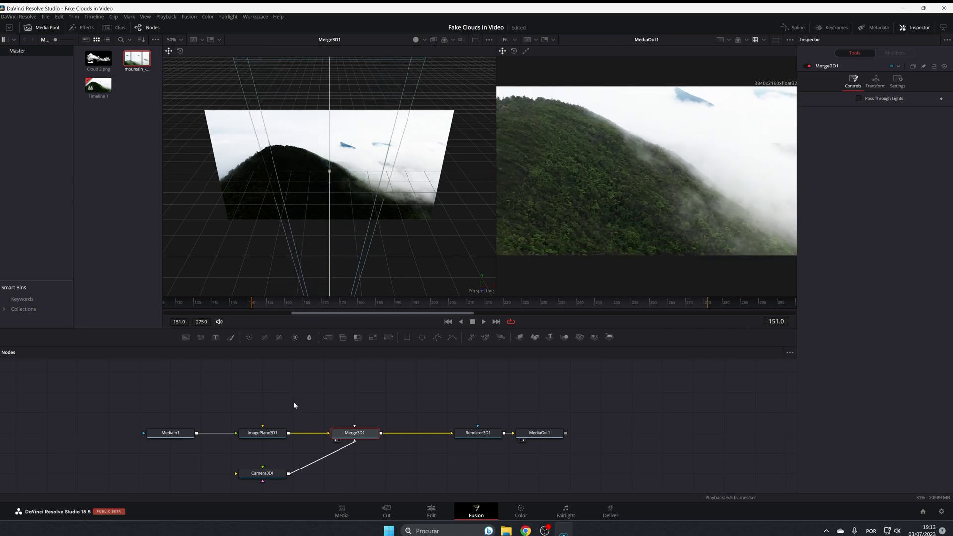
pyautogui.scroll(-5, 347, 180)
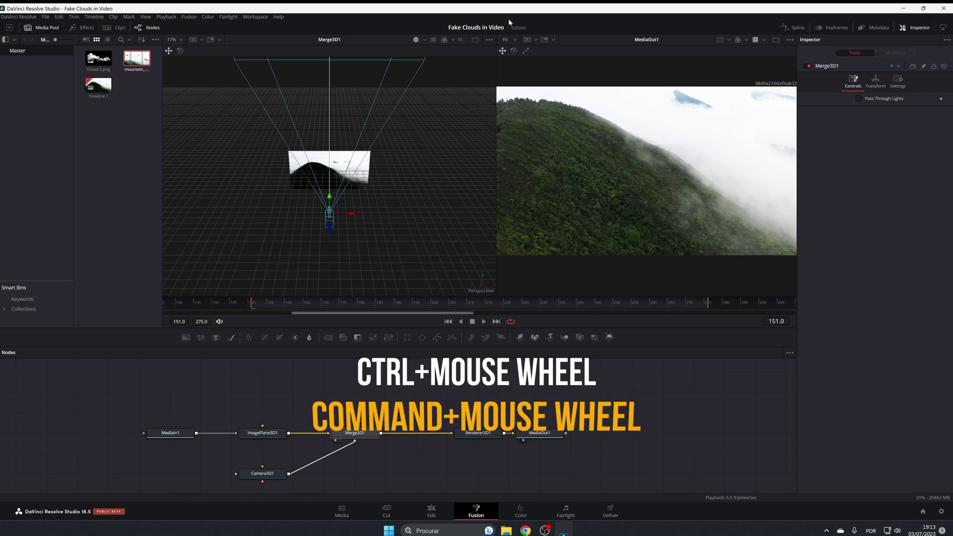
pyautogui.scroll(-2, 346, 226)
pyautogui.scroll(2, 346, 227)
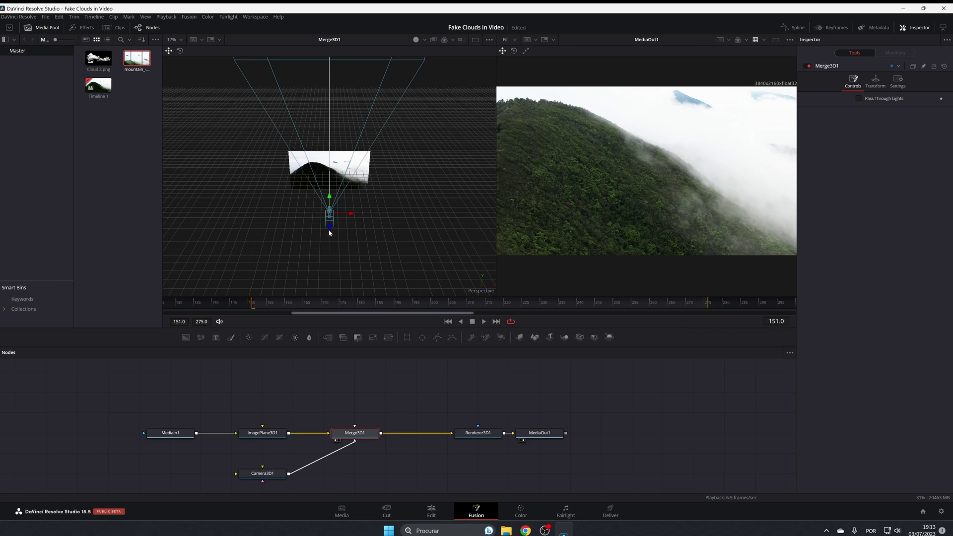
pyautogui.moveTo(330, 258); pyautogui.dragTo(323, 297)
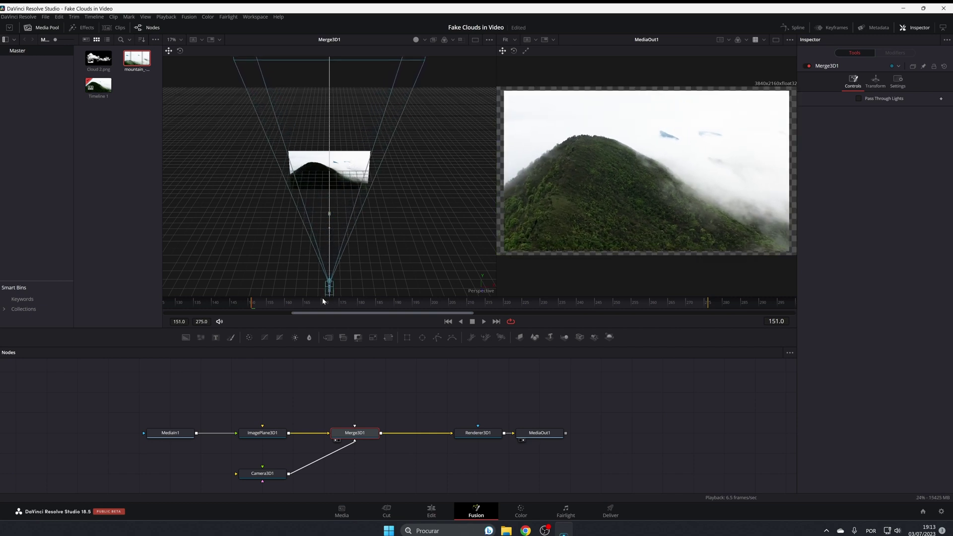
pyautogui.click(326, 293)
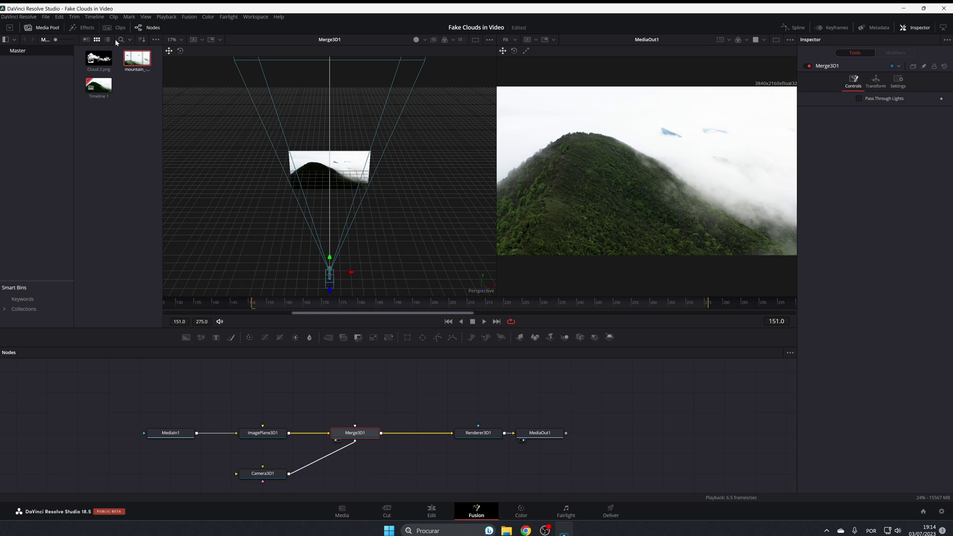
# Step: Bring Cloud 2.png into the node graph and rename its node Cloud1
pyautogui.moveTo(99, 59); pyautogui.dragTo(174, 395)
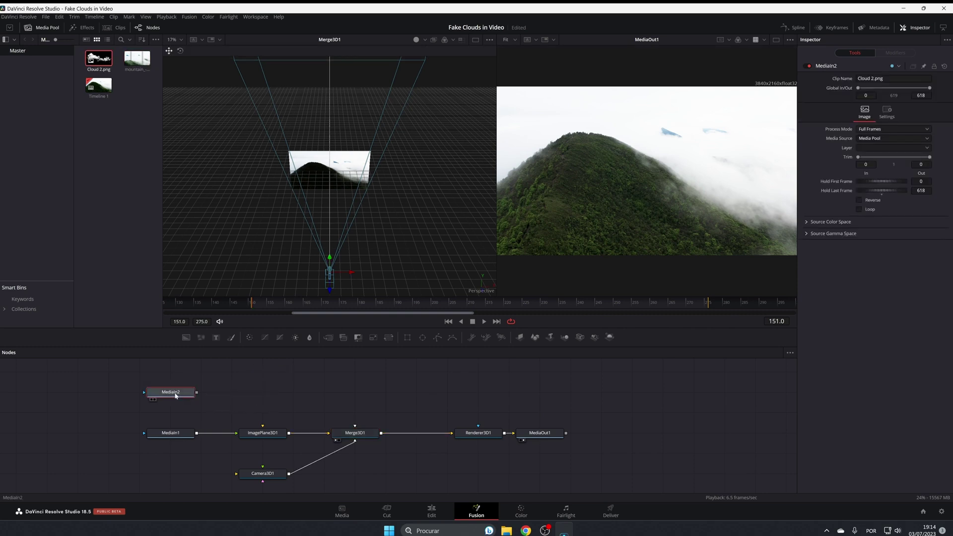
pyautogui.press('F2')
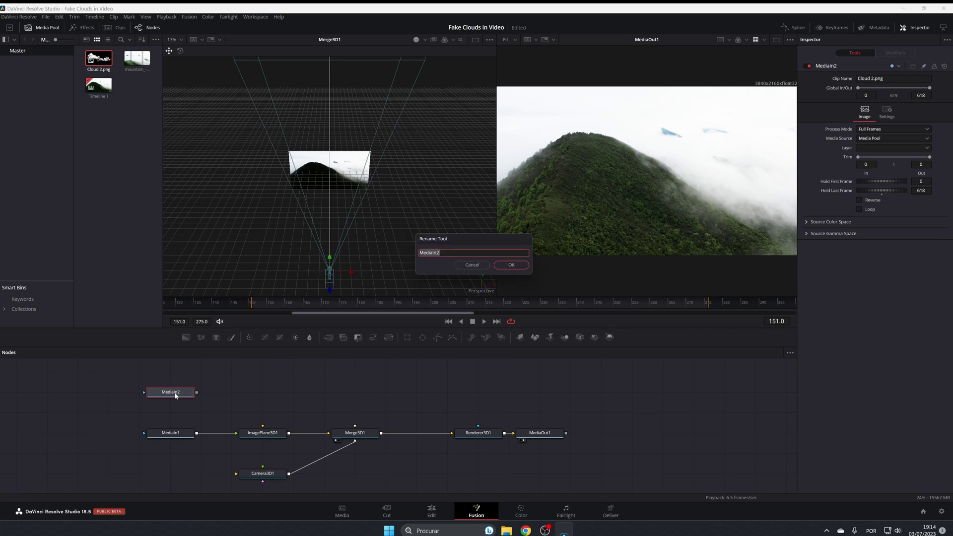
pyautogui.write('Cloud 1')
pyautogui.press('Return')
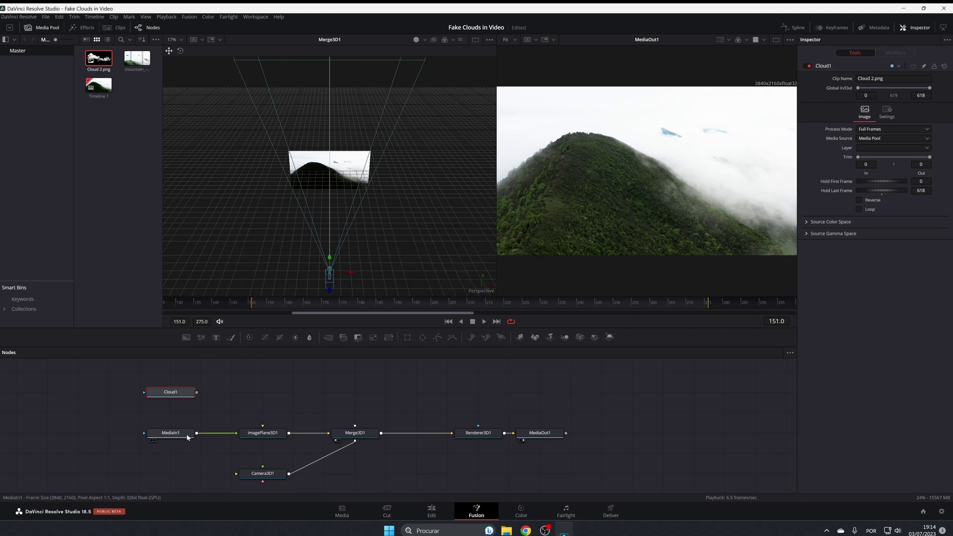
# Step: Rename the mountain footage node MediaIn1 to Video
pyautogui.click(169, 434)
pyautogui.press('F2')
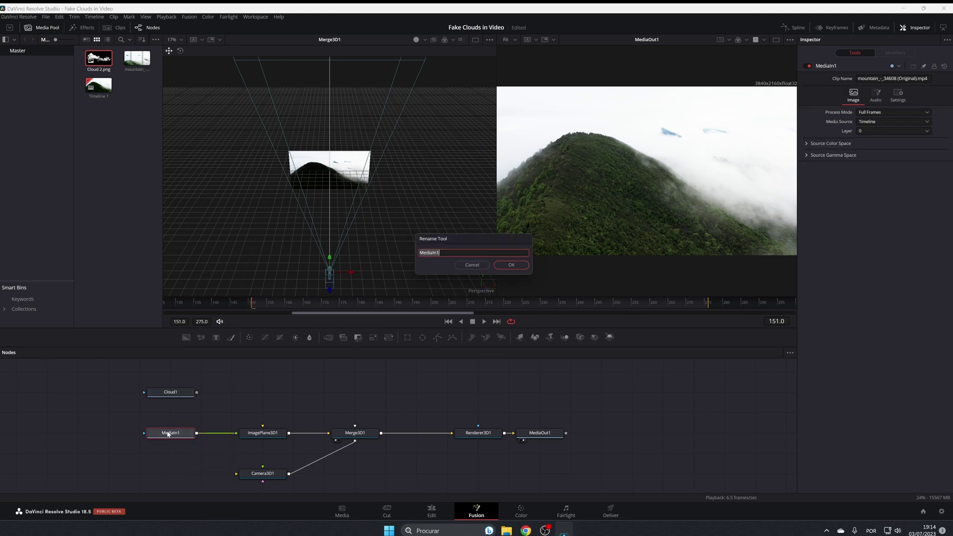
pyautogui.write('Video')
pyautogui.press('Return')
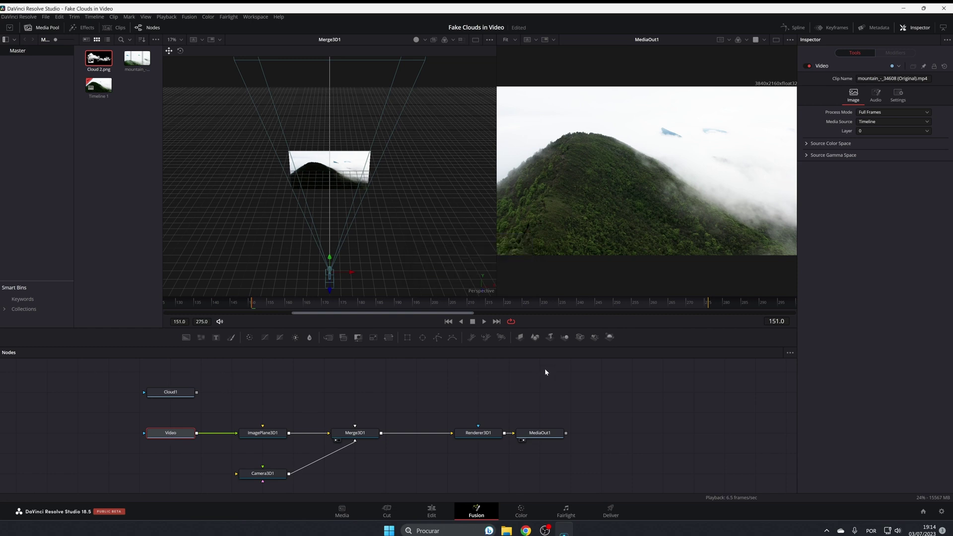
# Step: Feed Cloud1 through a new ImagePlane3D2 into Merge3D1, scaled to 1.536 and shifted right
pyautogui.moveTo(522, 340); pyautogui.dragTo(355, 439)
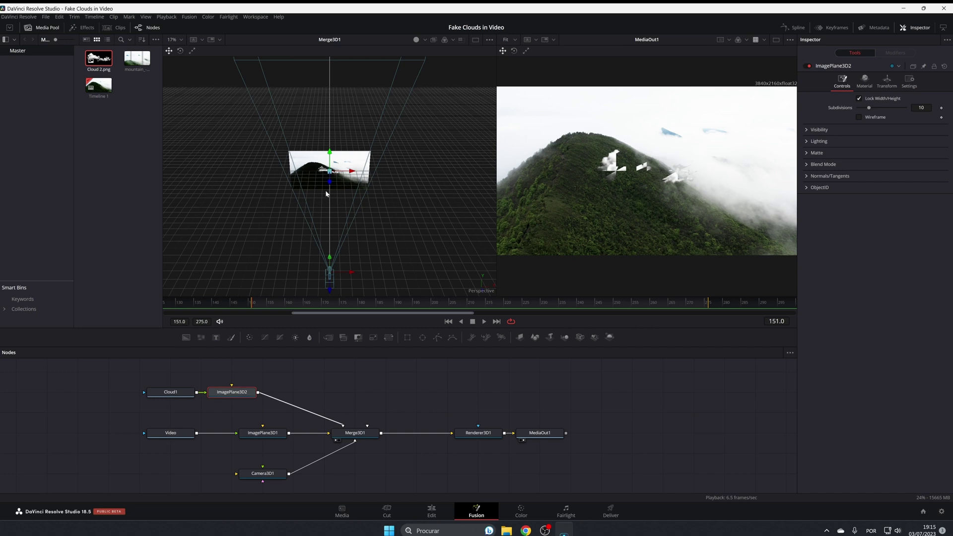
pyautogui.moveTo(330, 182)
pyautogui.mouseDown()
pyautogui.moveTo(324, 220)
pyautogui.moveTo(363, 210)
pyautogui.mouseUp()
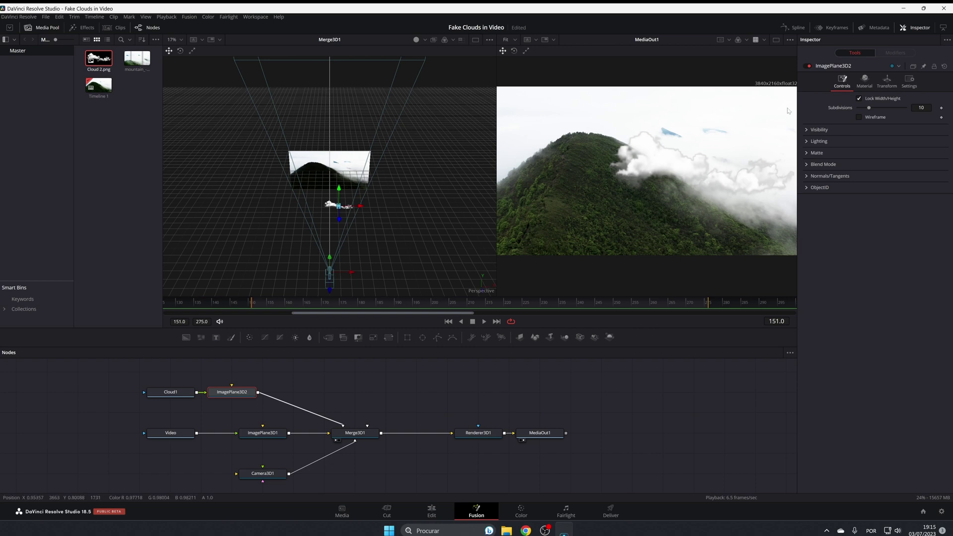
pyautogui.click(878, 78)
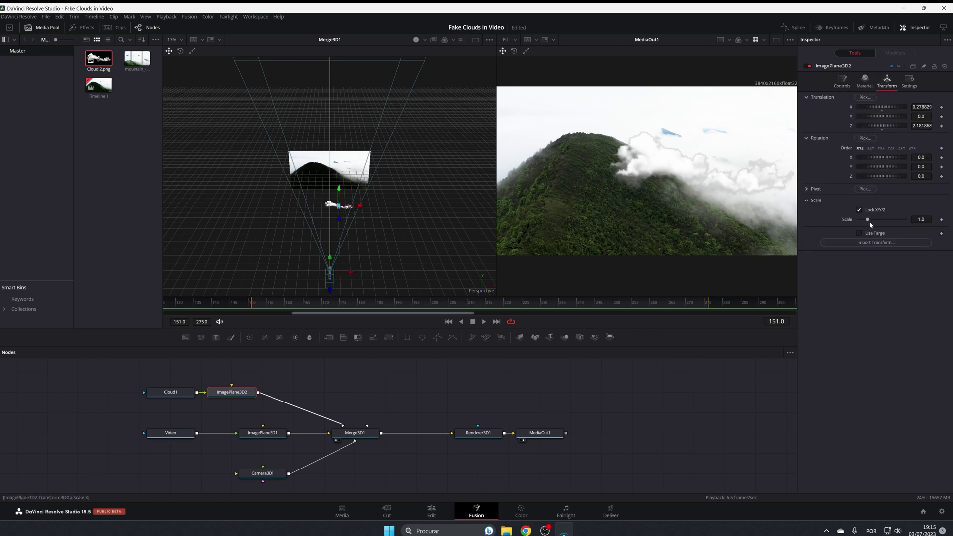
pyautogui.moveTo(870, 223); pyautogui.dragTo(873, 223)
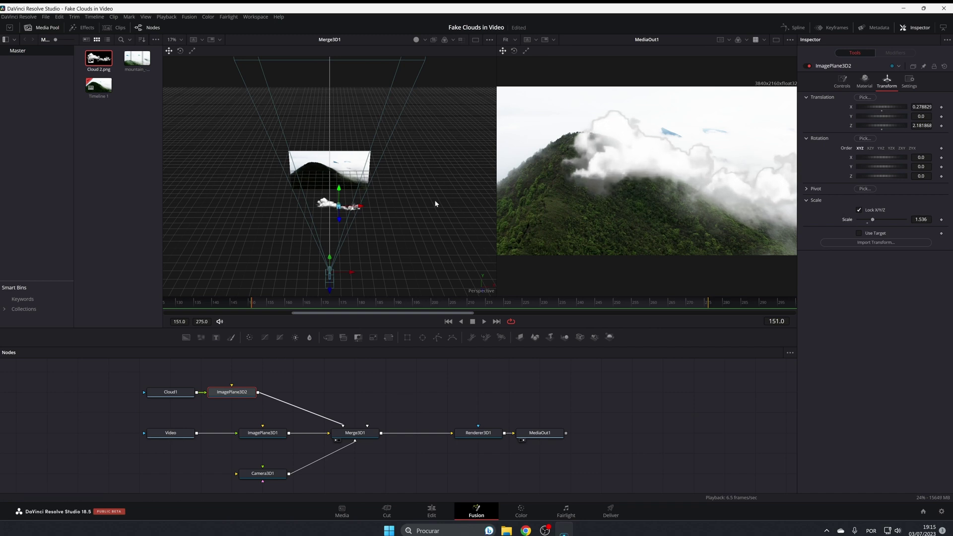
pyautogui.moveTo(356, 213); pyautogui.dragTo(346, 193)
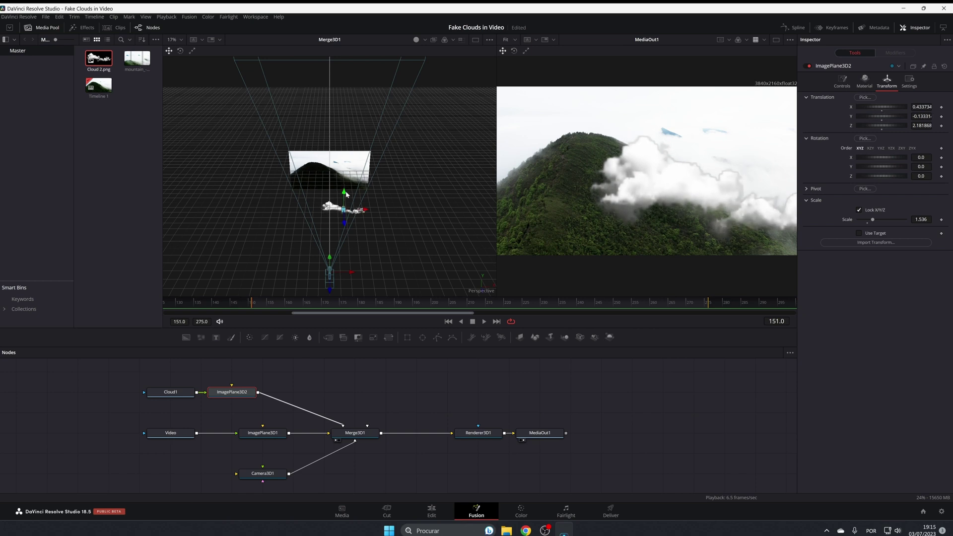
# Step: Give the cloud plane opacity 0.764, diffuse colour #d7d7d7 and alpha 0.969
pyautogui.click(865, 81)
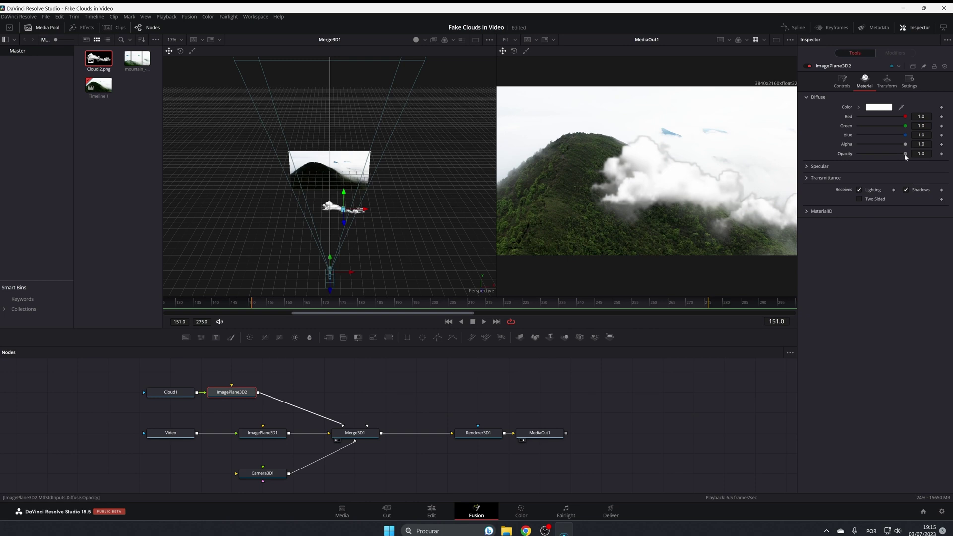
pyautogui.moveTo(905, 154); pyautogui.dragTo(895, 159)
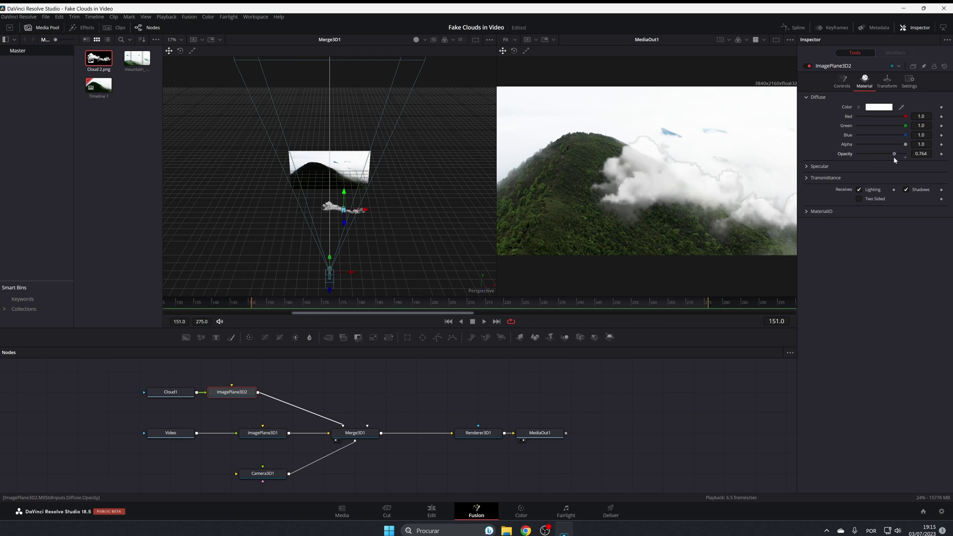
pyautogui.click(879, 107)
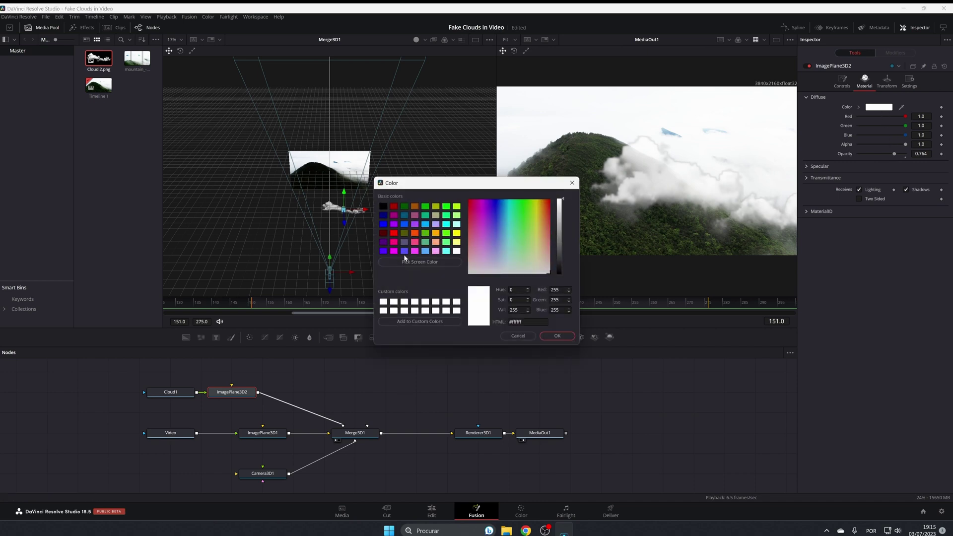
pyautogui.click(560, 211)
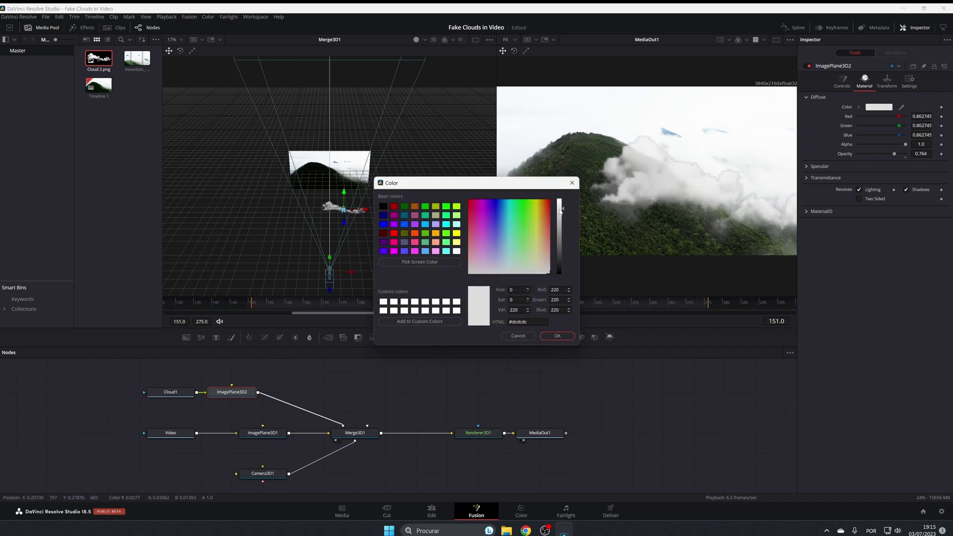
pyautogui.click(560, 211)
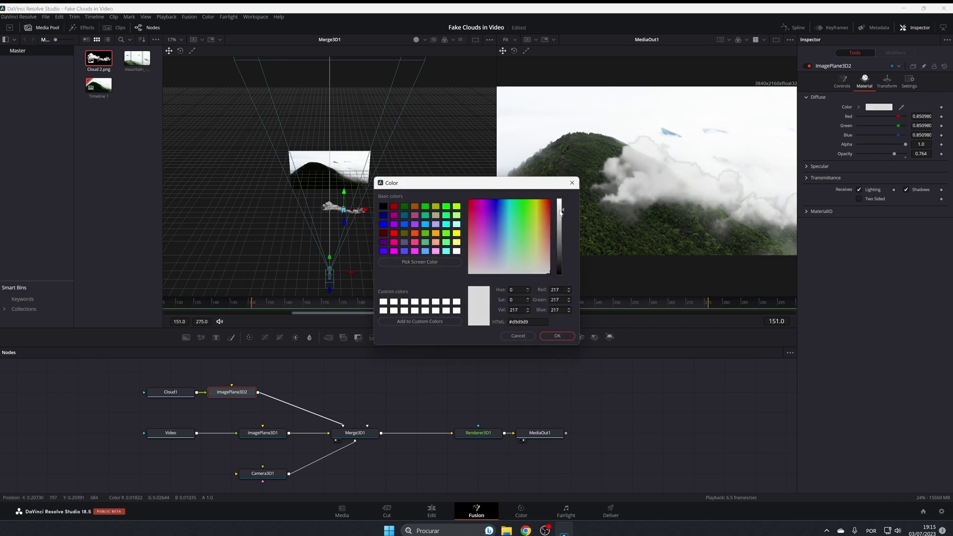
pyautogui.click(556, 337)
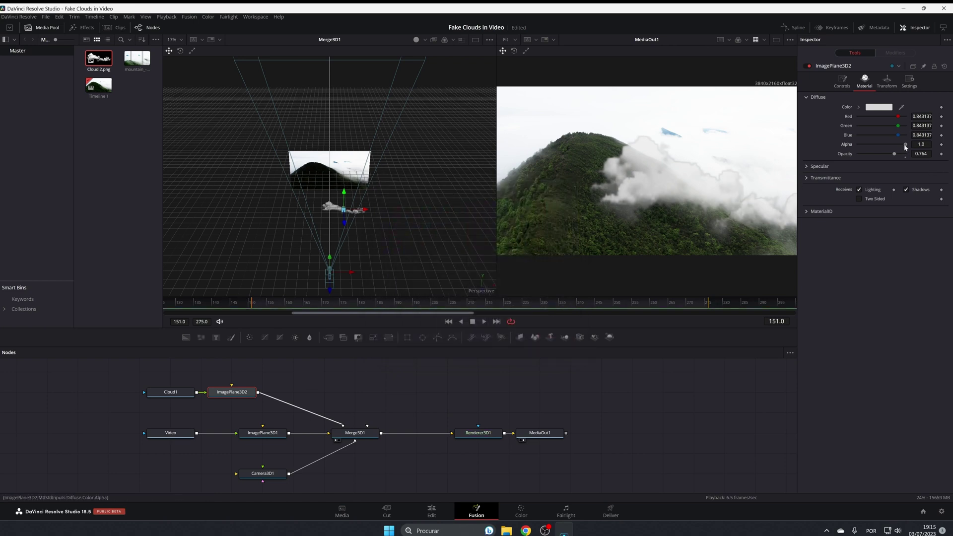
pyautogui.moveTo(906, 145); pyautogui.dragTo(904, 145)
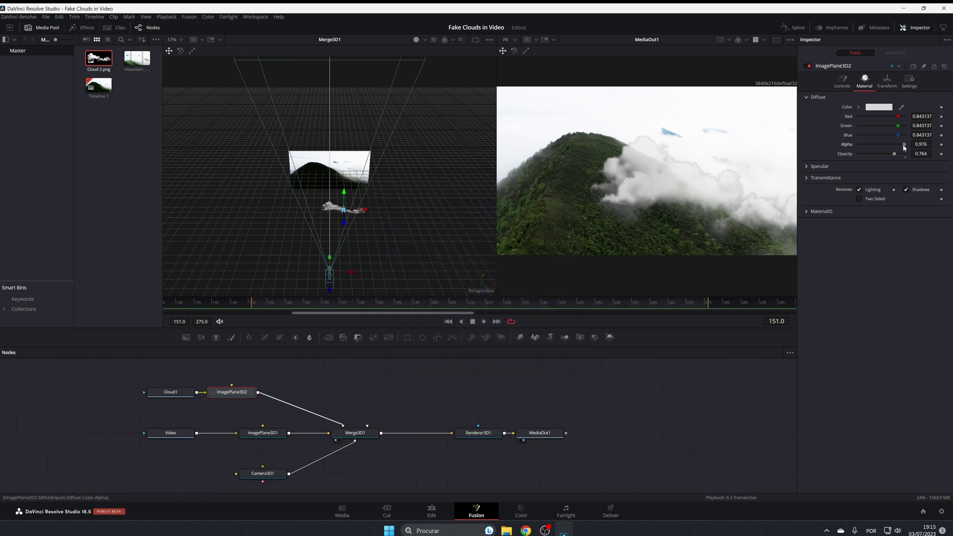
pyautogui.click(494, 434)
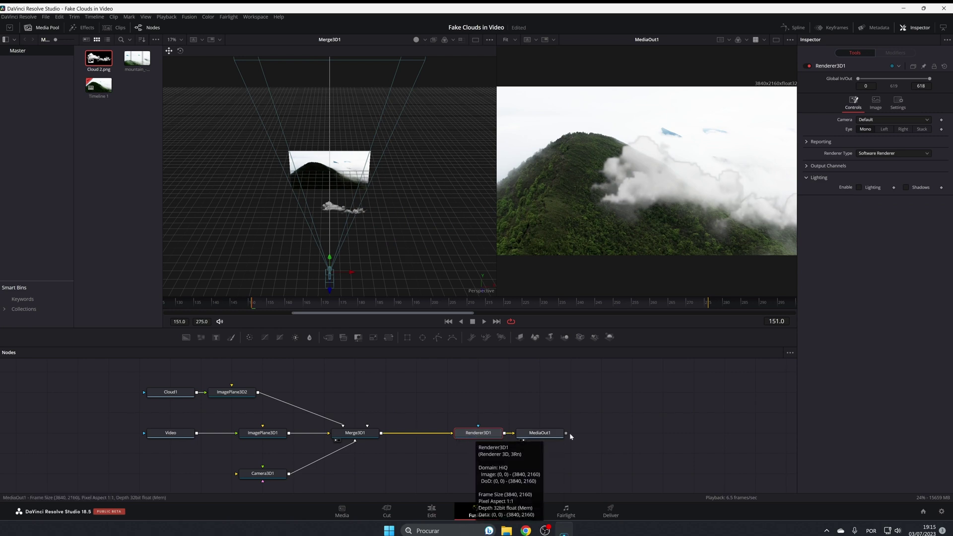
# Step: Set Renderer3D1's Renderer Type to OpenGL Renderer
pyautogui.click(904, 154)
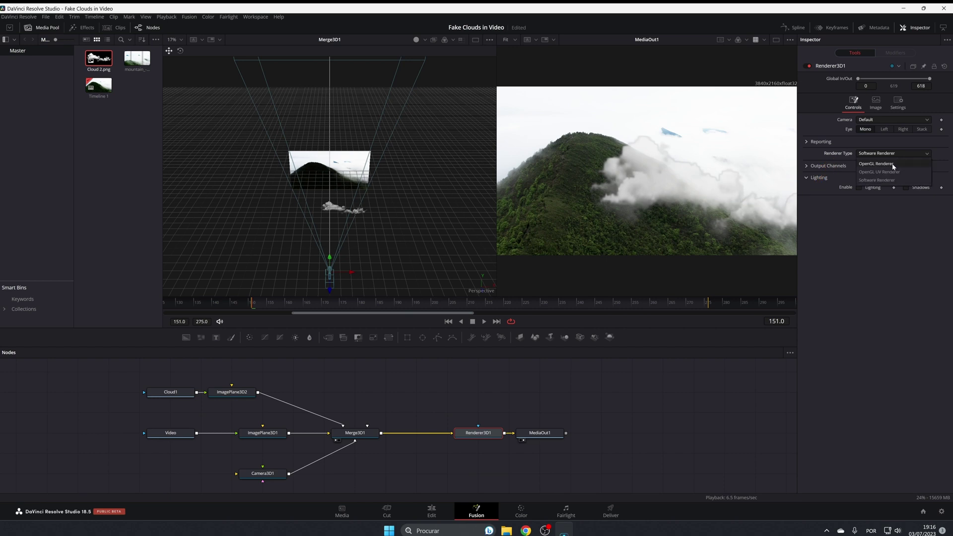
pyautogui.click(894, 164)
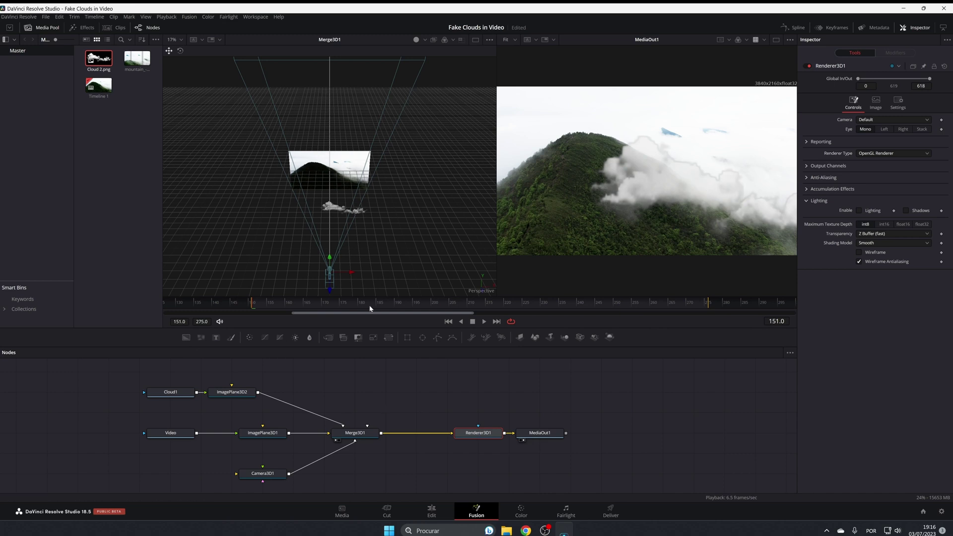
# Step: Copy the Cloud1 and ImagePlane3D2 node pair and paste the duplicate above the originals
pyautogui.moveTo(113, 374); pyautogui.dragTo(235, 401)
pyautogui.hotkey('ctrl', 'c')
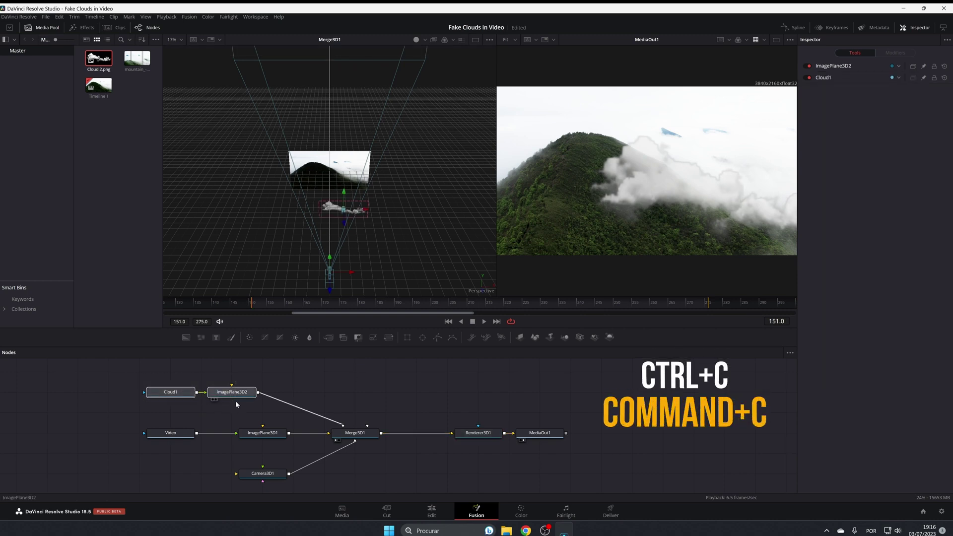
pyautogui.click(443, 393)
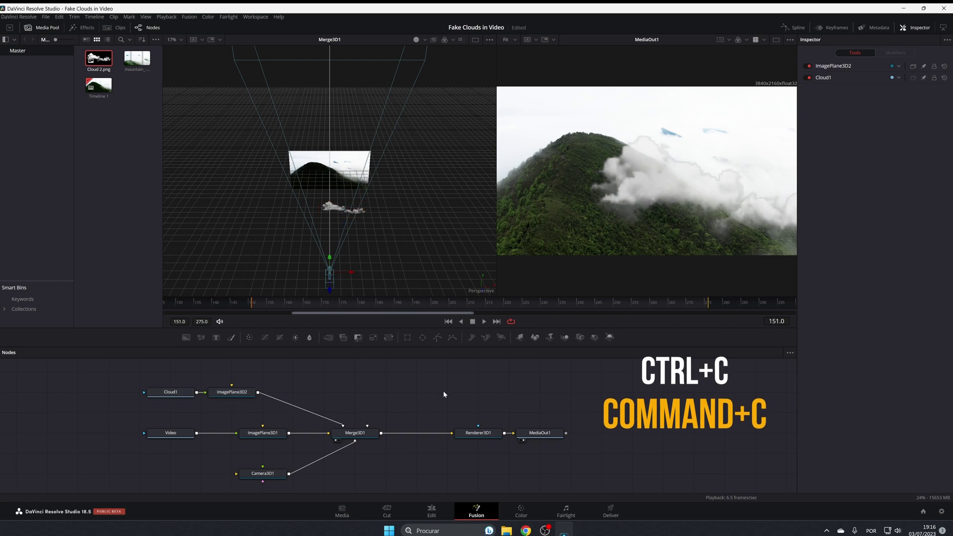
pyautogui.hotkey('ctrl', 'v')
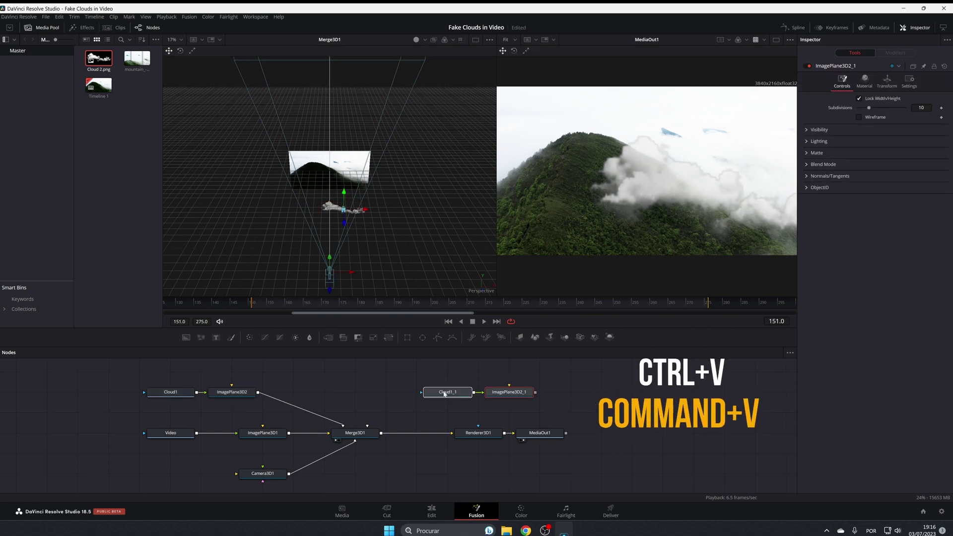
pyautogui.moveTo(499, 393); pyautogui.dragTo(368, 434)
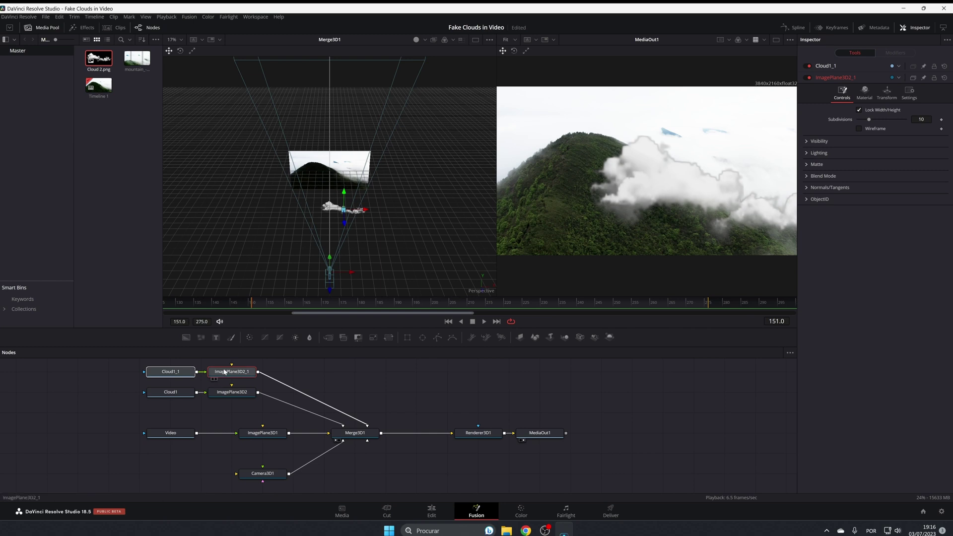
# Step: Rename the duplicated Cloud1_1 node to Cloud2
pyautogui.click(176, 372)
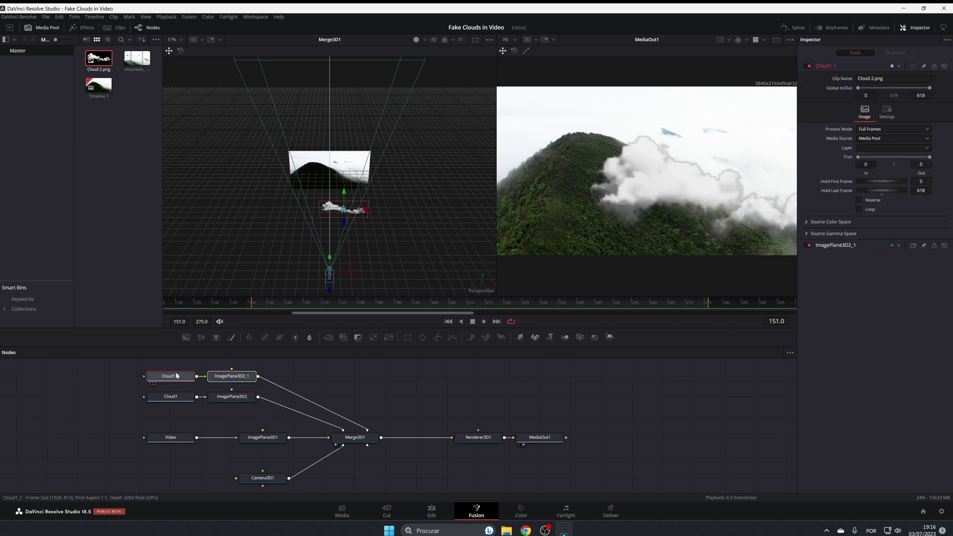
pyautogui.rightClick(176, 376)
pyautogui.press('F2')
pyautogui.write('C')
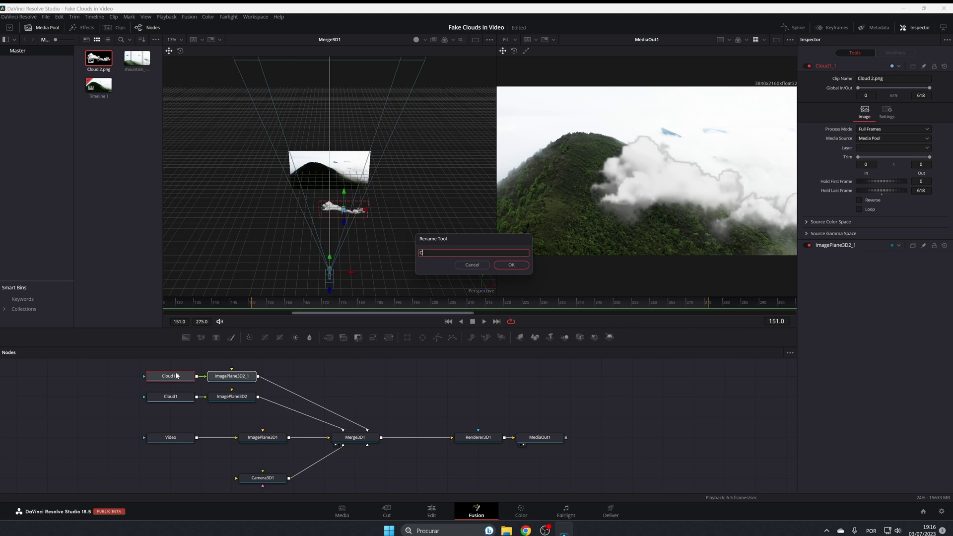
pyautogui.write('loud2')
pyautogui.click(507, 266)
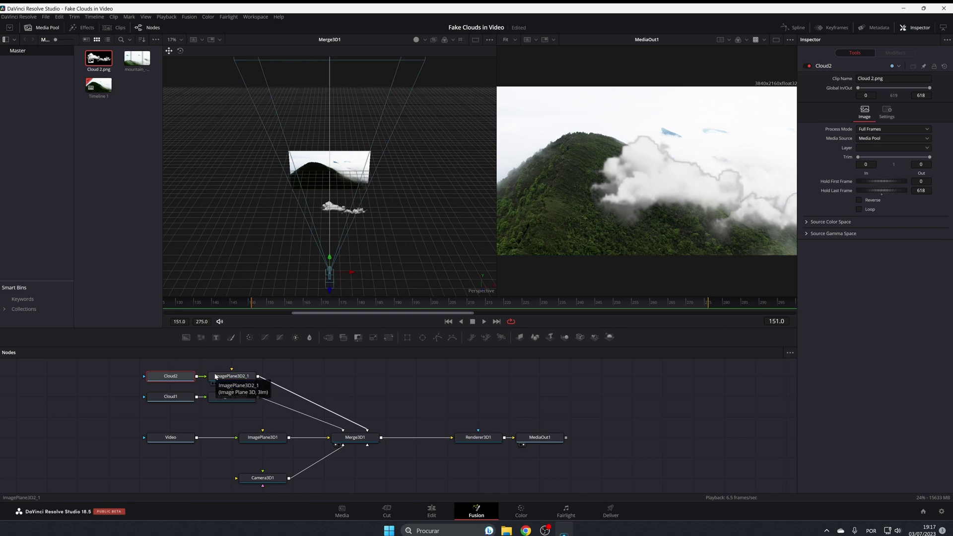
pyautogui.click(242, 380)
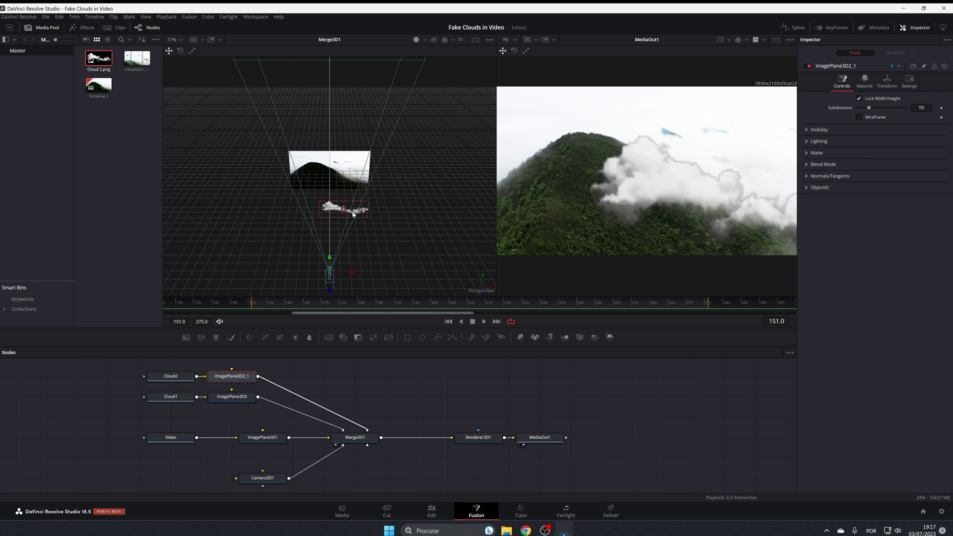
# Step: Move the ImagePlane3D2_1 cloud plane left and up over the left mountainside, then stop the preview
pyautogui.moveTo(366, 212); pyautogui.dragTo(327, 212)
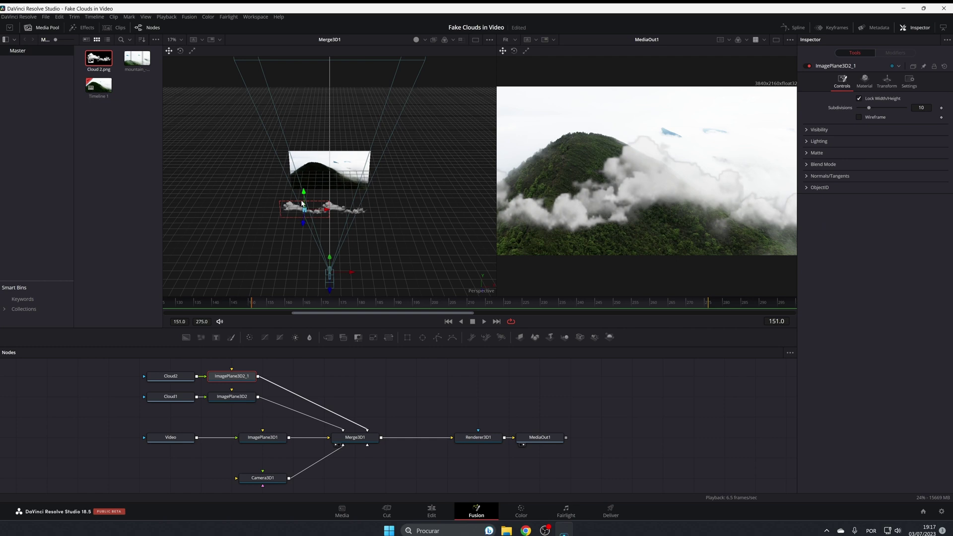
pyautogui.moveTo(303, 224); pyautogui.dragTo(325, 198)
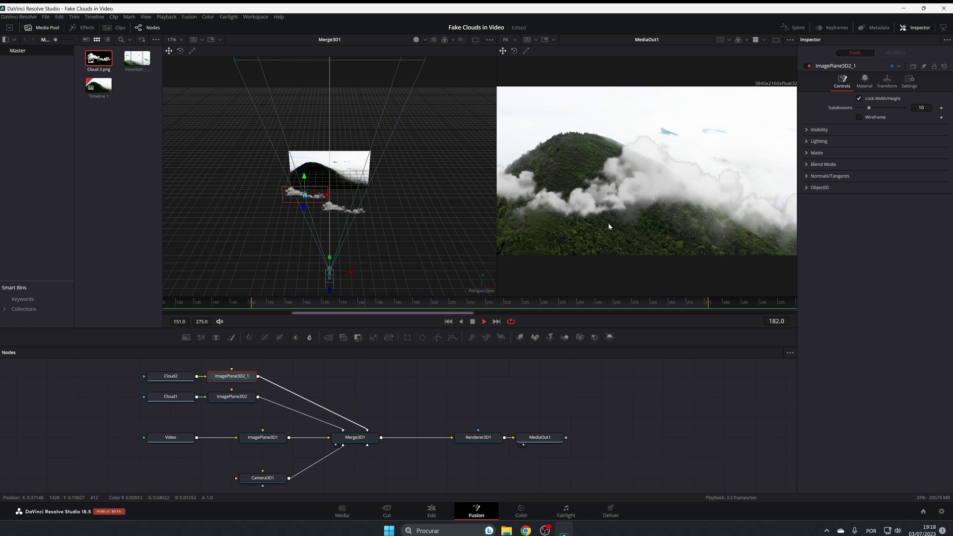
pyautogui.press('space')
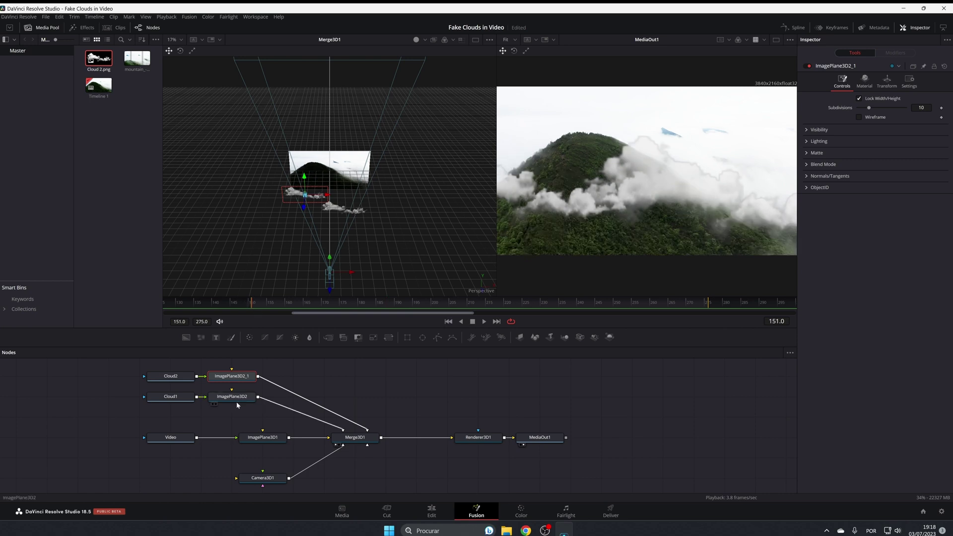
# Step: Keyframe Camera3D1's Z position and ImagePlane3D2's X and Y positions at frame 151
pyautogui.click(260, 478)
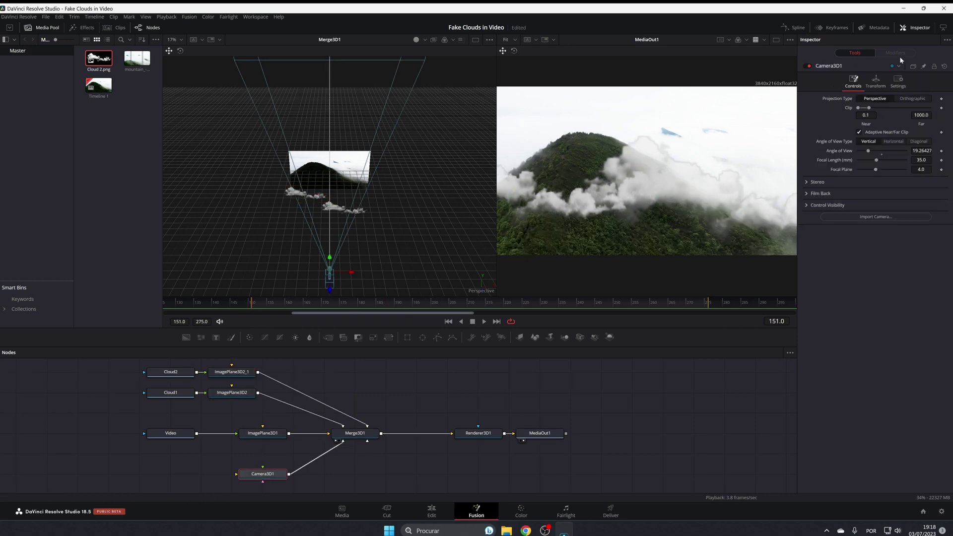
pyautogui.click(876, 83)
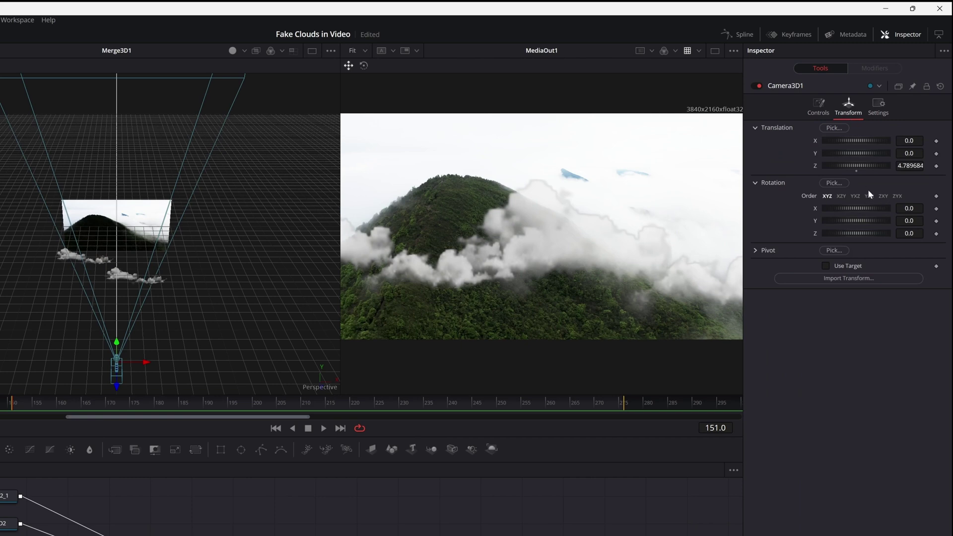
pyautogui.click(936, 166)
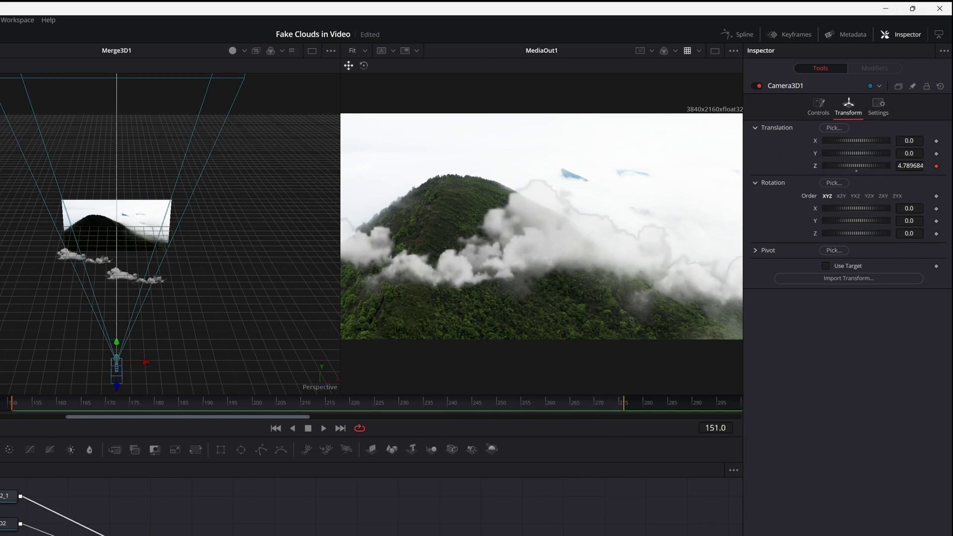
pyautogui.click(2, 529)
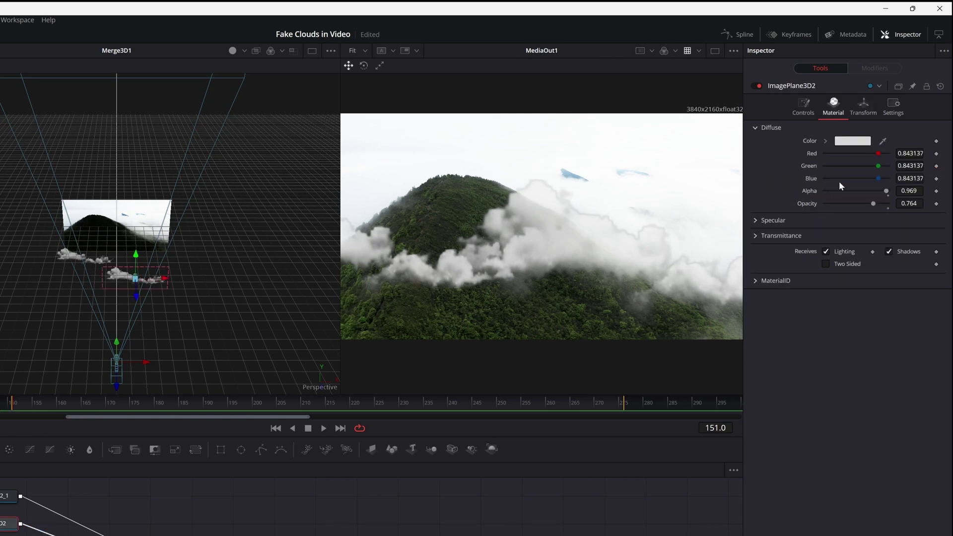
pyautogui.click(864, 106)
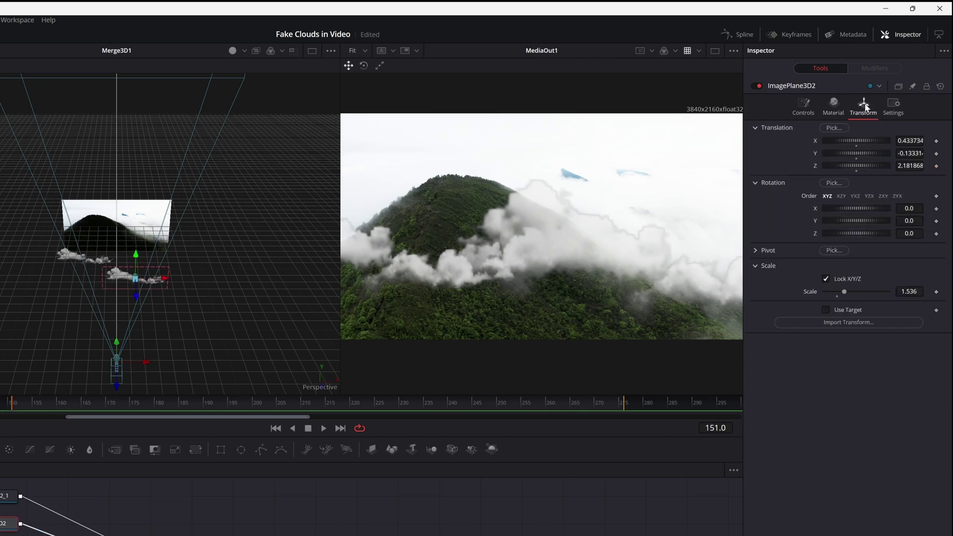
pyautogui.click(937, 141)
pyautogui.click(937, 153)
# Step: Keyframe ImagePlane3D2_1's X, Y and Z positions at frame 151
pyautogui.click(7, 495)
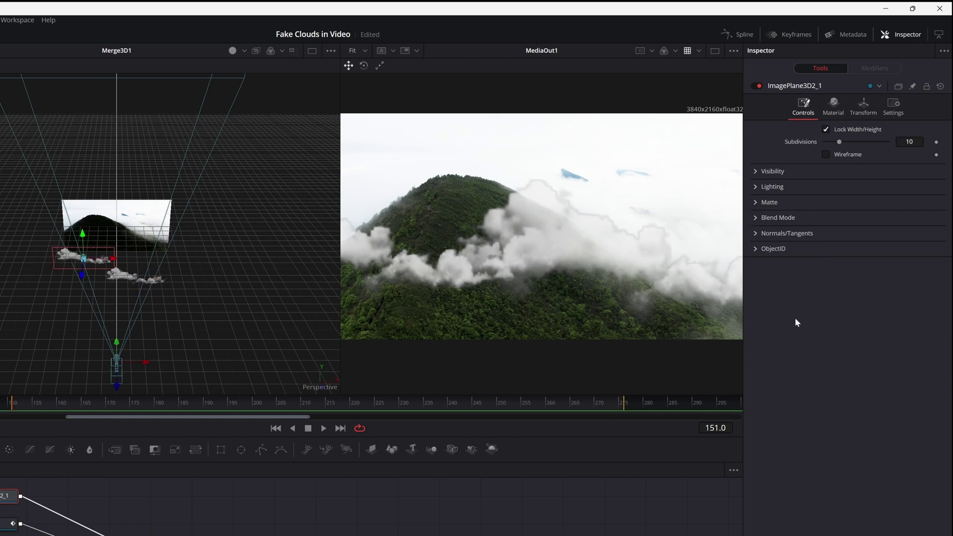
pyautogui.click(860, 115)
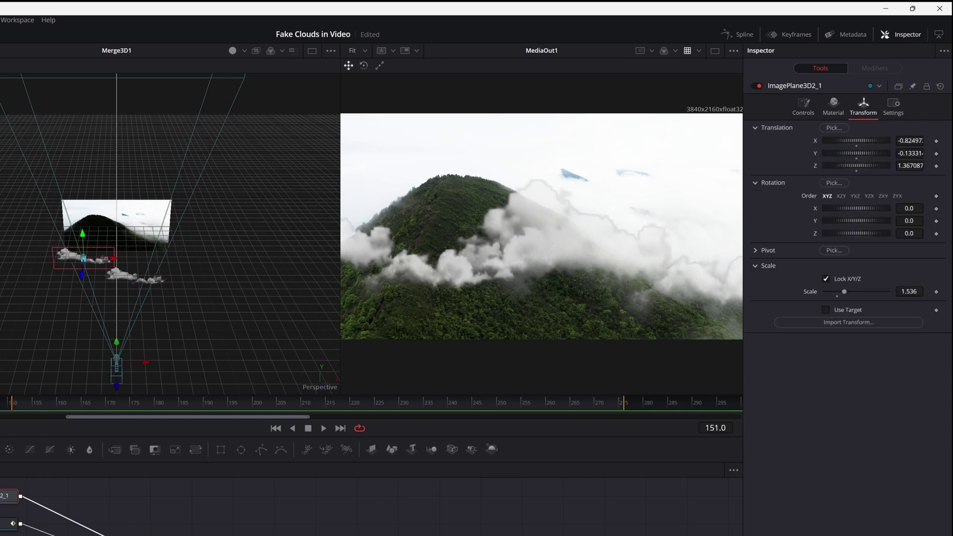
pyautogui.click(937, 141)
pyautogui.click(936, 154)
pyautogui.click(937, 165)
# Step: Move the playhead to frame 255 and select the camera
pyautogui.moveTo(14, 414); pyautogui.dragTo(531, 401)
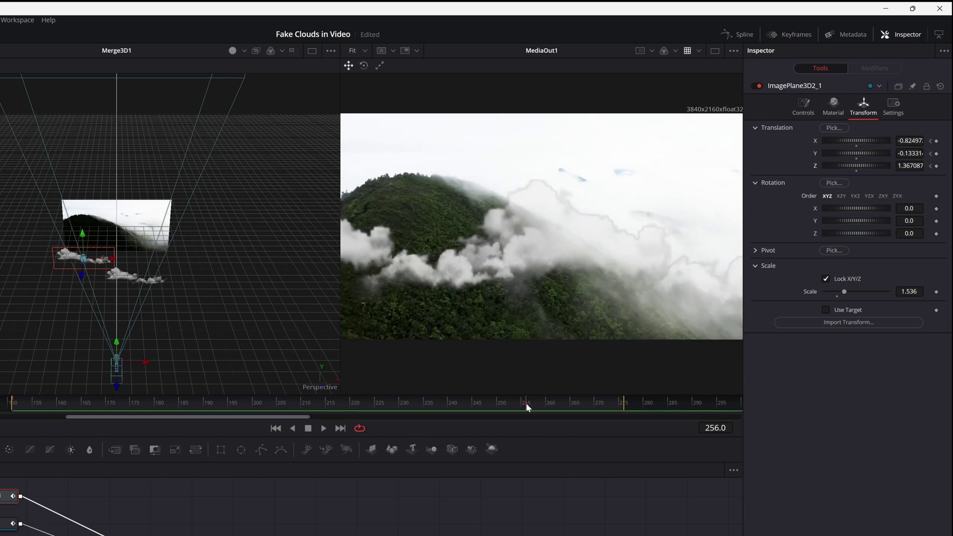
pyautogui.press('Left')
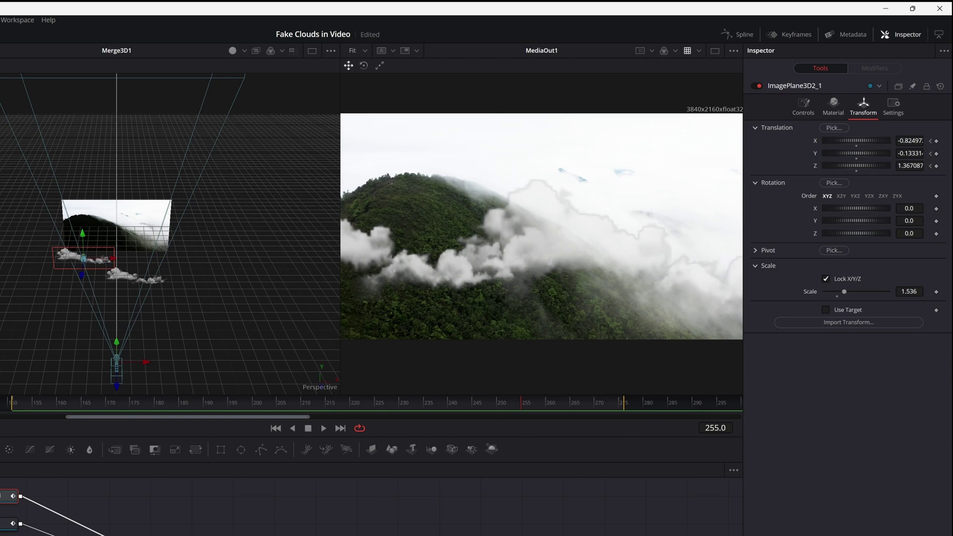
pyautogui.click(116, 365)
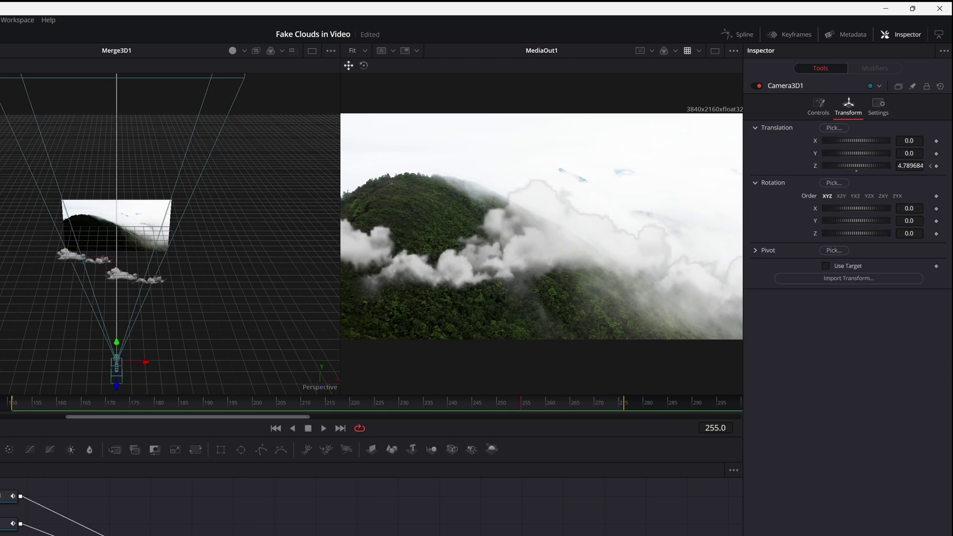
# Step: Push the camera forward in Z, save, and move both cloud planes toward the camera
pyautogui.moveTo(864, 166); pyautogui.dragTo(793, 166)
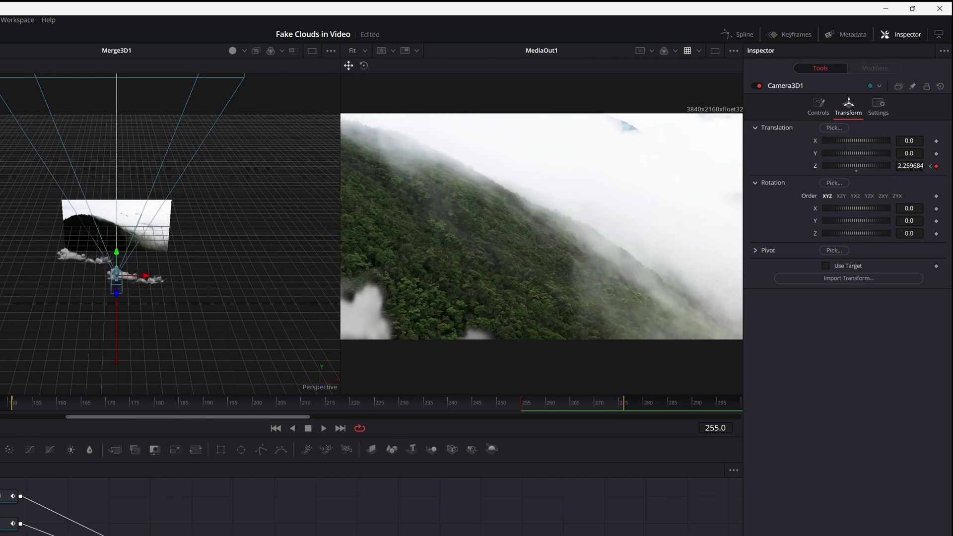
pyautogui.hotkey('ctrl', 's')
pyautogui.click(9, 524)
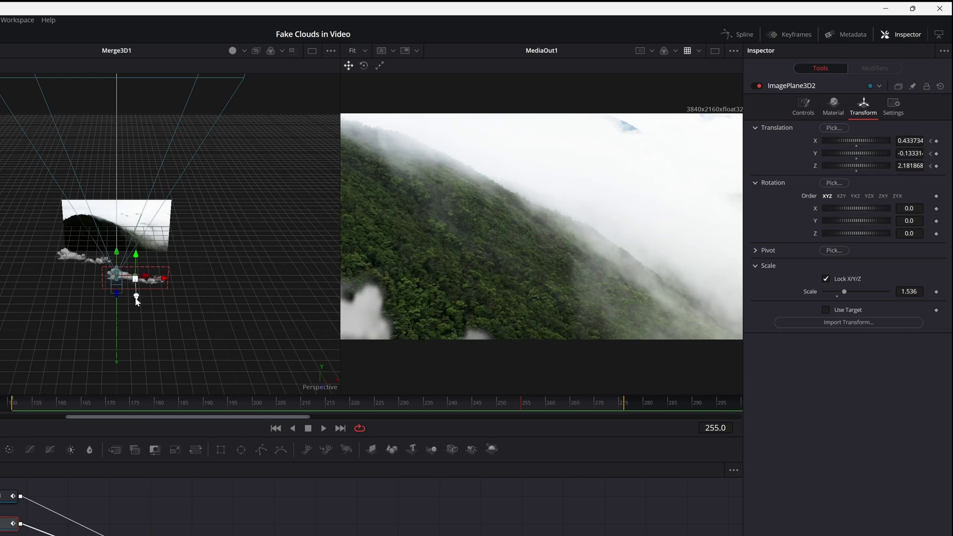
pyautogui.moveTo(138, 295); pyautogui.dragTo(137, 343)
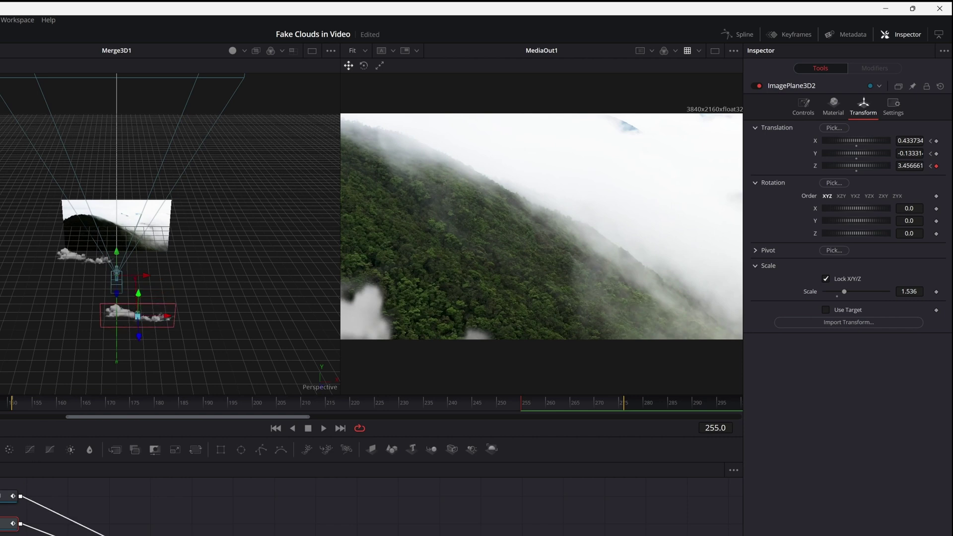
pyautogui.click(10, 497)
pyautogui.moveTo(82, 274); pyautogui.dragTo(100, 304)
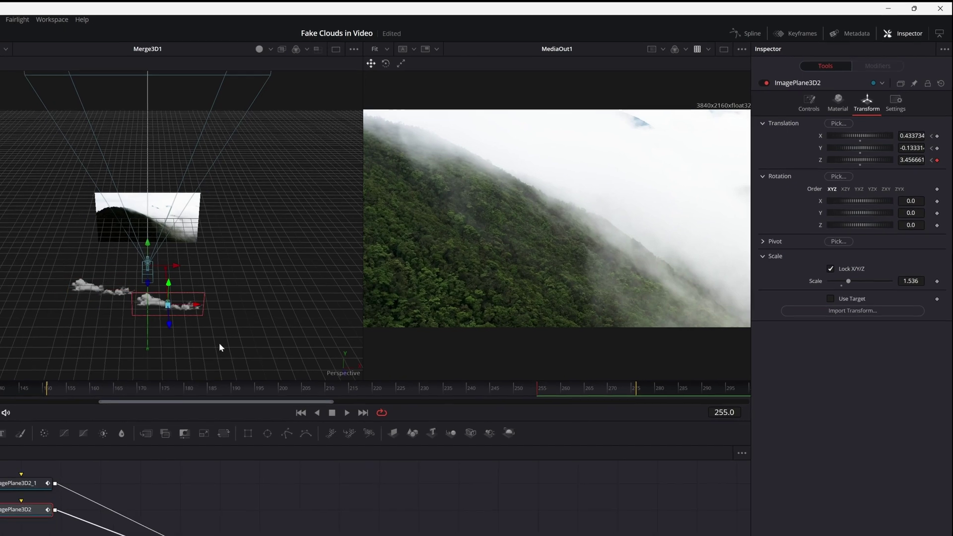
# Step: Shift ImagePlane3D2 further to the right at frame 255
pyautogui.click(171, 326)
pyautogui.moveTo(213, 304); pyautogui.dragTo(222, 303)
pyautogui.moveTo(281, 280); pyautogui.dragTo(301, 270)
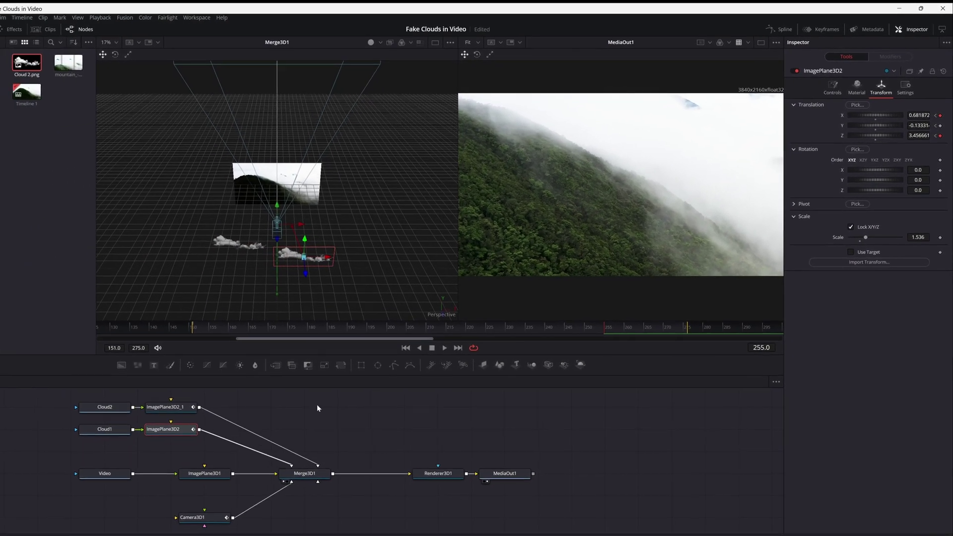
# Step: Return to frame 151 and play the animation to preview the push-in
pyautogui.moveTo(610, 325); pyautogui.dragTo(563, 326)
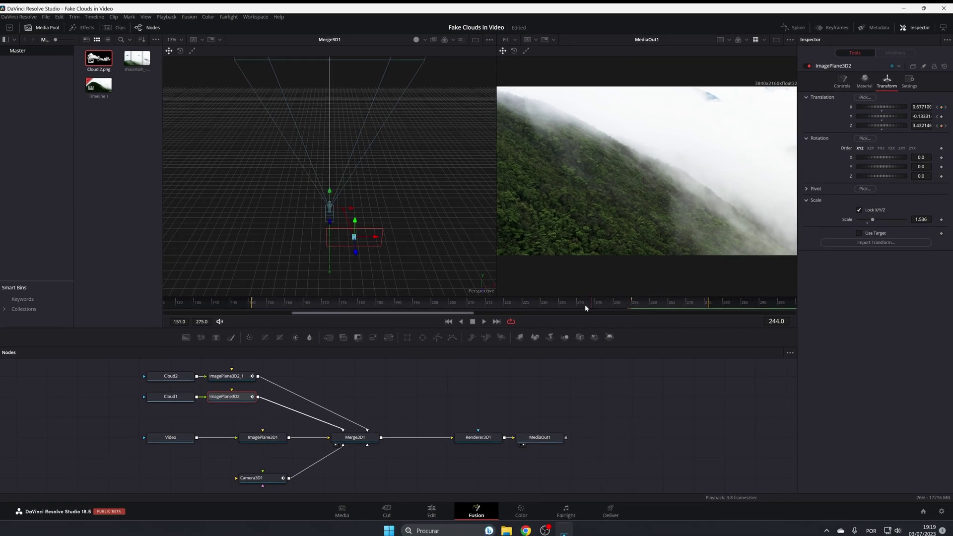
pyautogui.moveTo(302, 306); pyautogui.dragTo(248, 318)
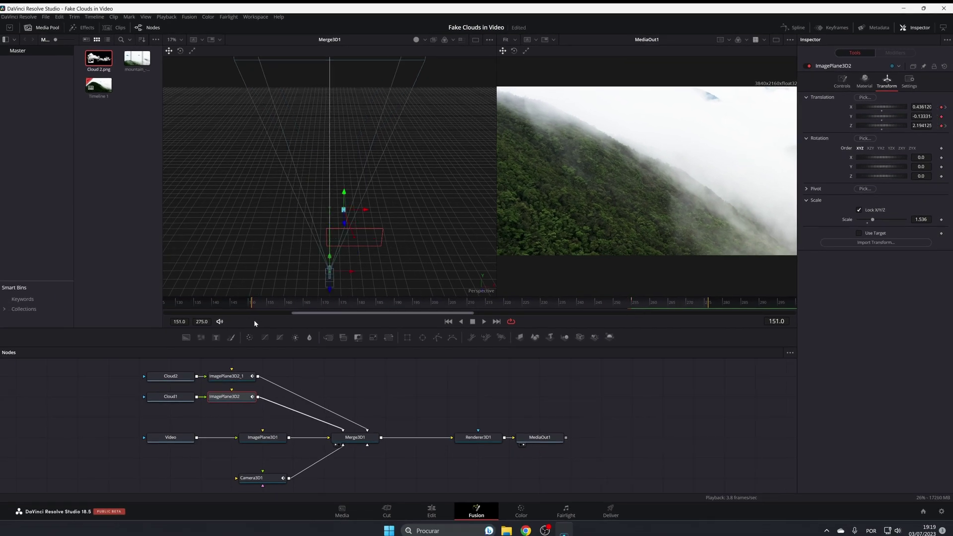
pyautogui.press('space')
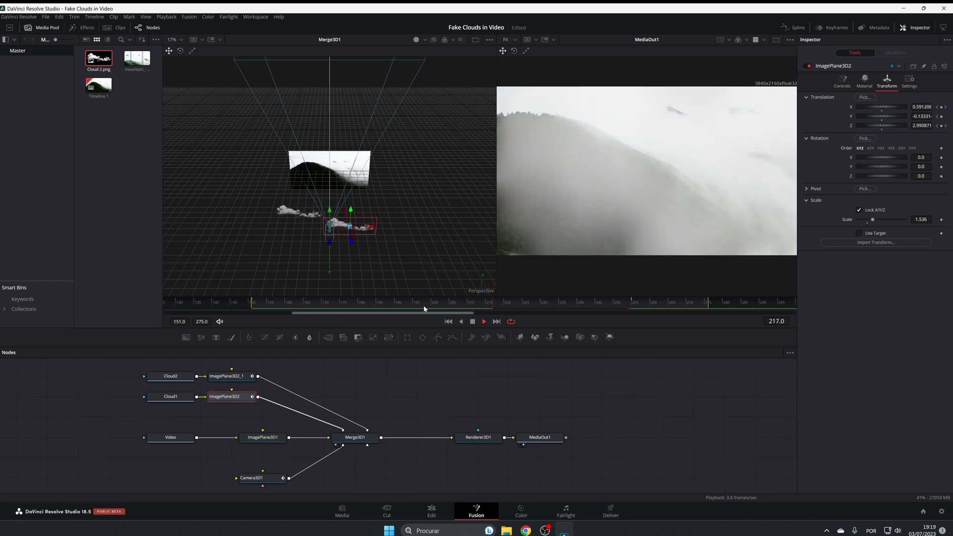
pyautogui.press('space')
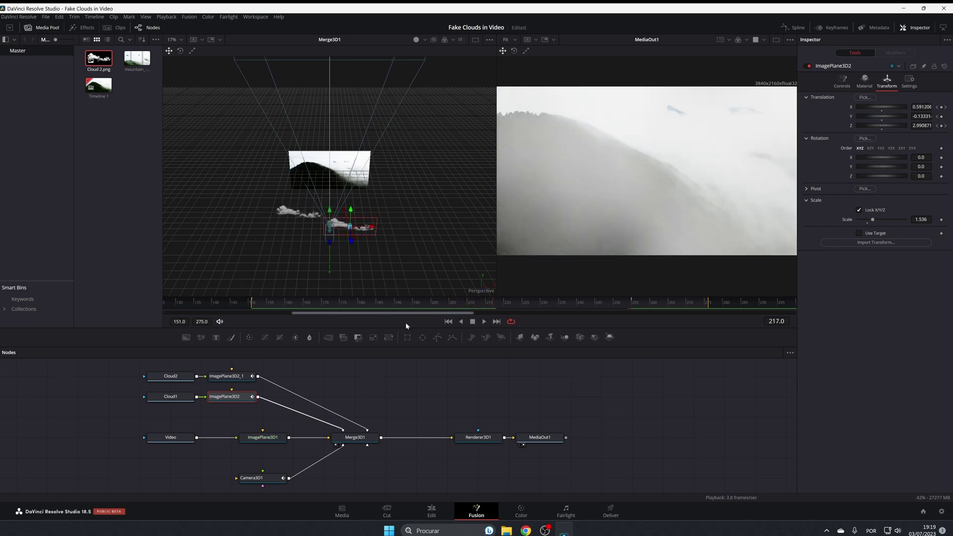
# Step: Move ImagePlane3D2 right at frame 151 and nudge it slightly right at frame 255
pyautogui.click(448, 321)
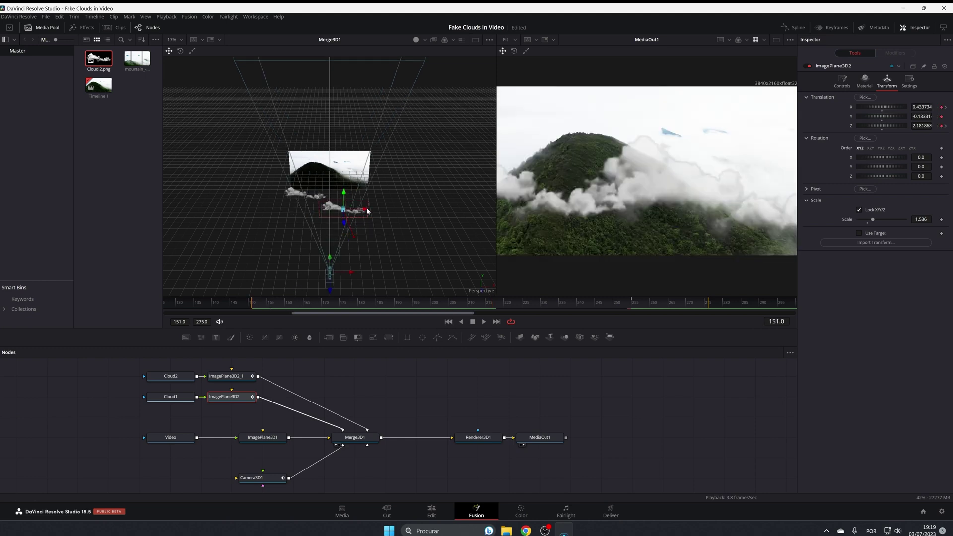
pyautogui.moveTo(368, 211); pyautogui.dragTo(372, 210)
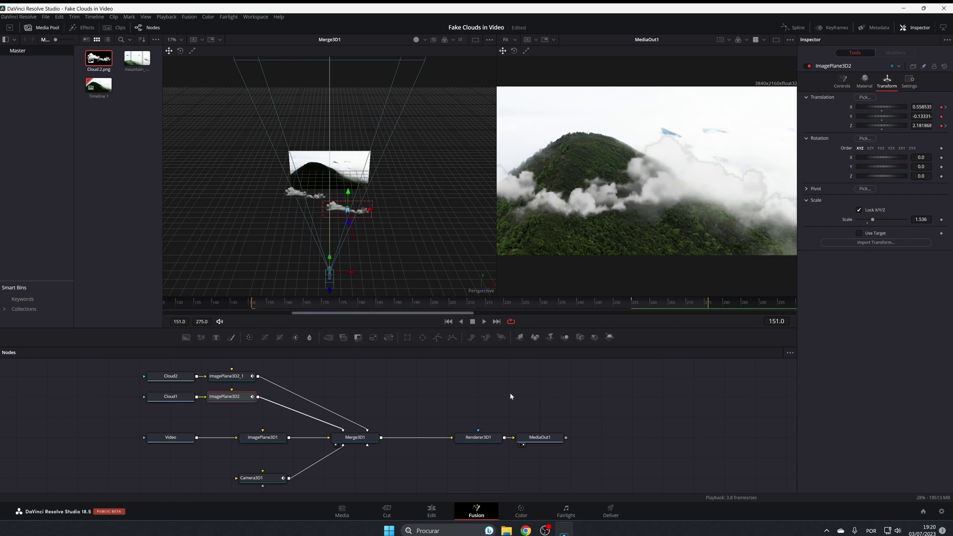
pyautogui.click(631, 302)
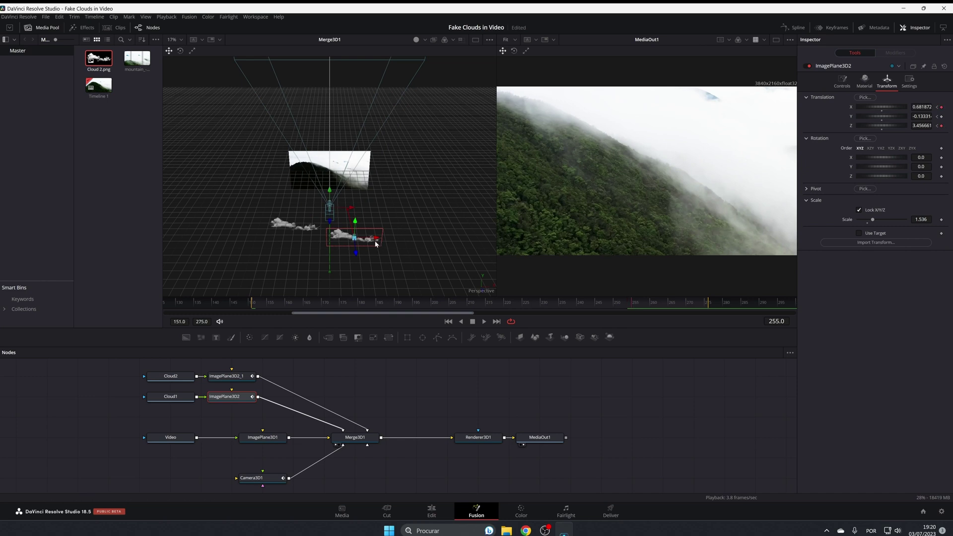
pyautogui.moveTo(377, 240); pyautogui.dragTo(380, 240)
# Step: Scrub back near the start, replay the animation, and stop around frame 219
pyautogui.moveTo(631, 308); pyautogui.dragTo(593, 311)
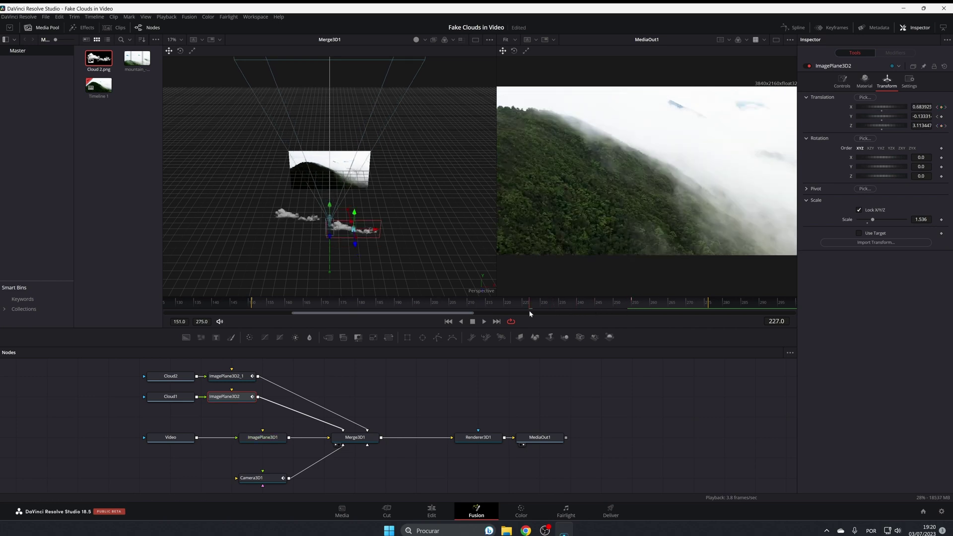
pyautogui.moveTo(530, 314); pyautogui.dragTo(475, 318)
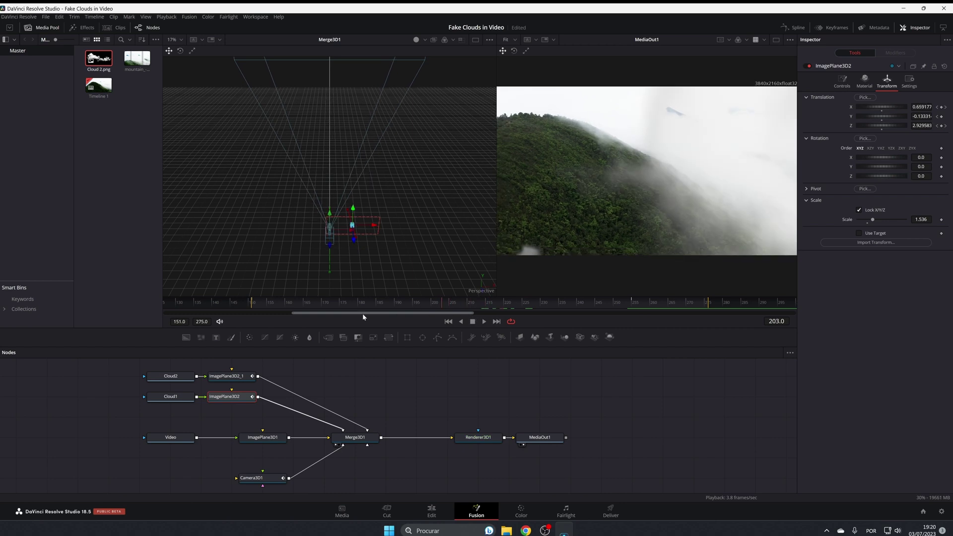
pyautogui.moveTo(363, 316); pyautogui.dragTo(270, 321)
pyautogui.press('space')
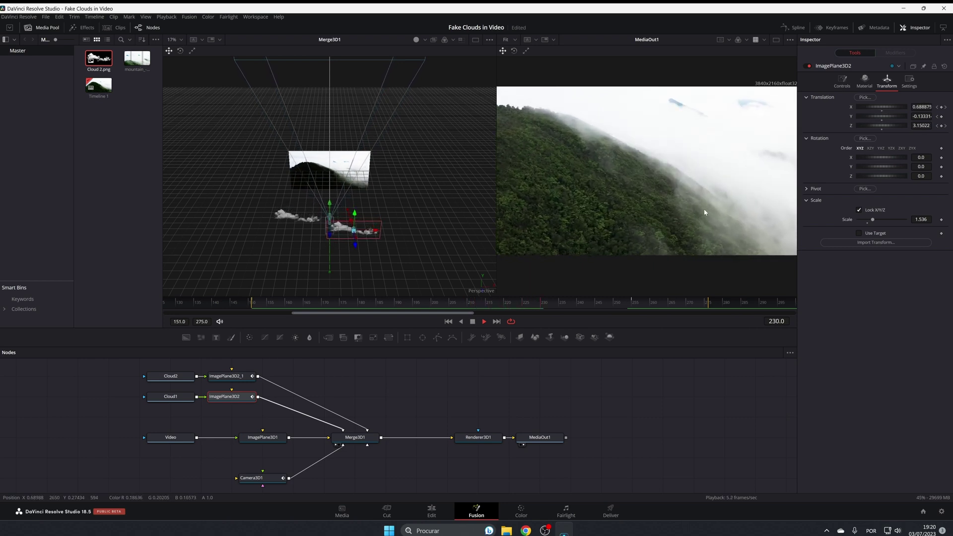
pyautogui.press('space')
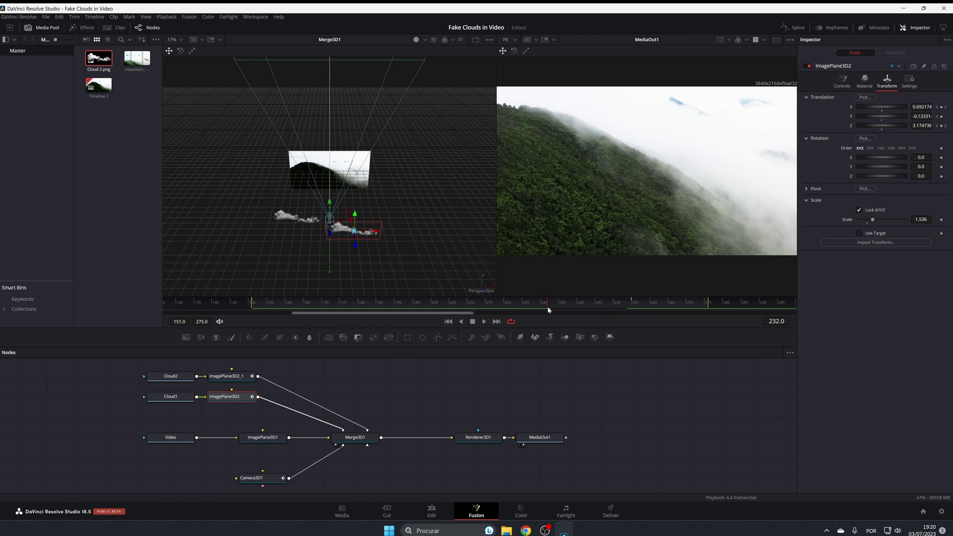
pyautogui.moveTo(548, 310); pyautogui.dragTo(474, 317)
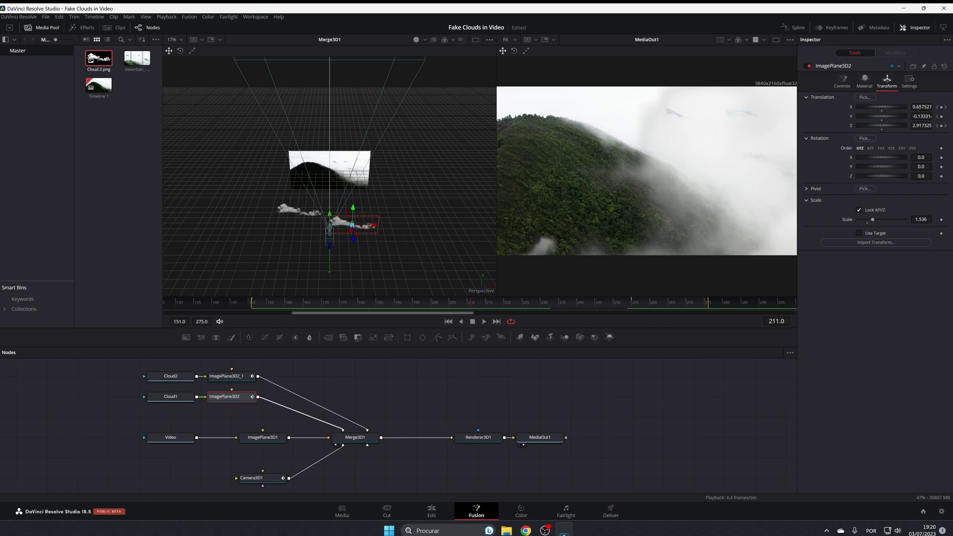
pyautogui.click(864, 80)
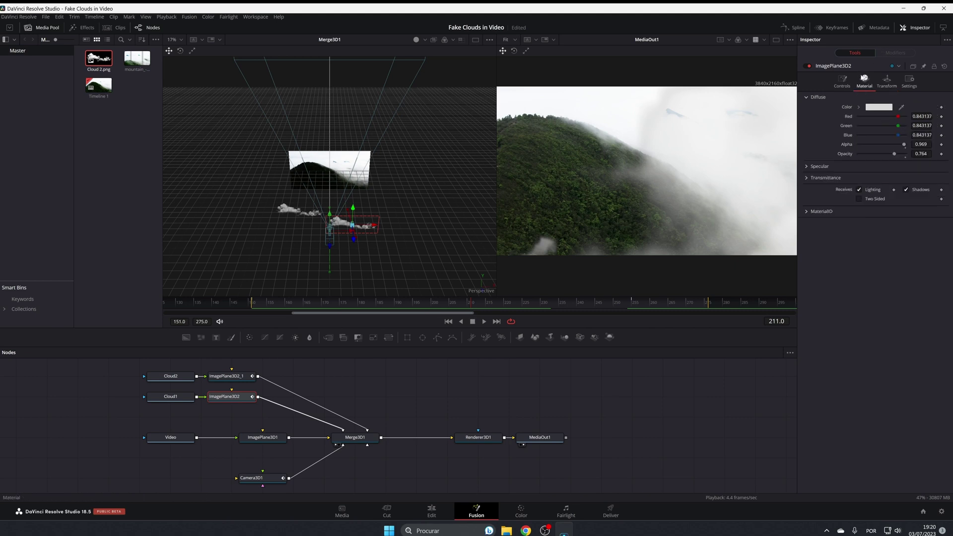
# Step: Keyframe the front cloud's 0.764 opacity at frame 210, fade it to 0 by frame 218, and preview
pyautogui.click(942, 154)
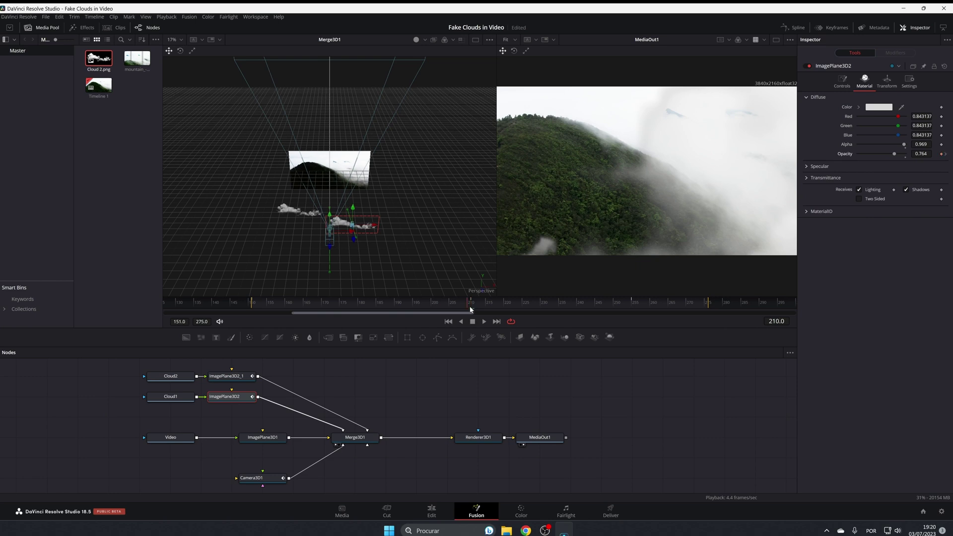
pyautogui.moveTo(470, 308); pyautogui.dragTo(509, 309)
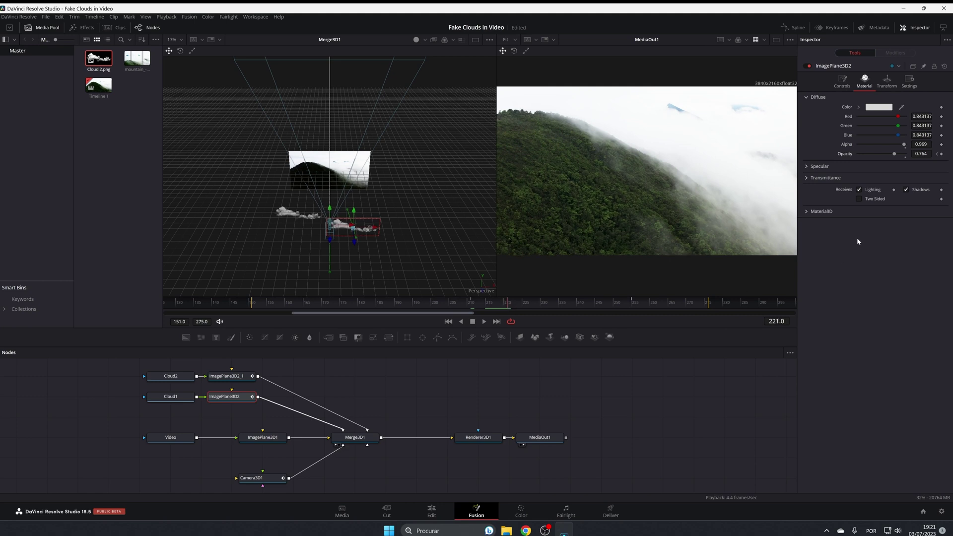
pyautogui.moveTo(894, 154); pyautogui.dragTo(788, 160)
pyautogui.moveTo(495, 307); pyautogui.dragTo(440, 310)
pyautogui.press('space')
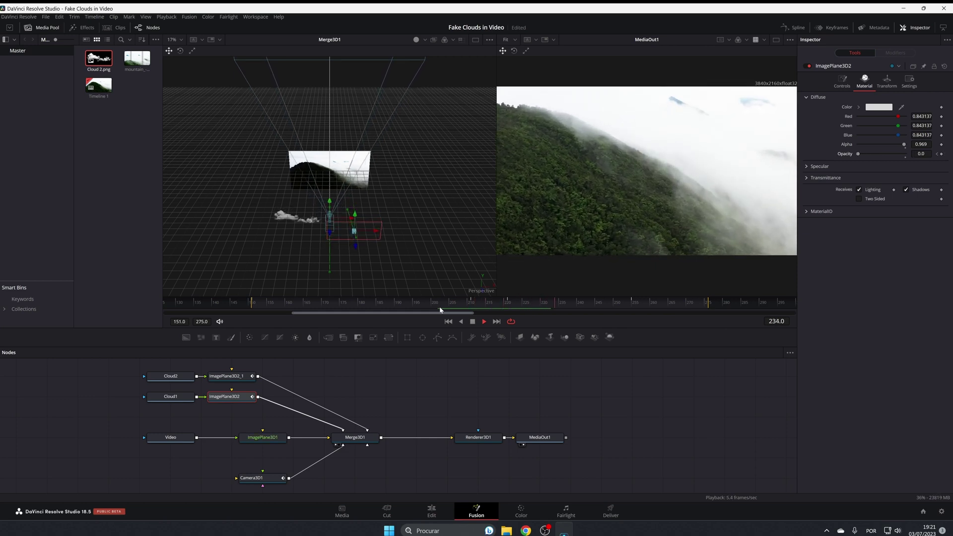
pyautogui.press('space')
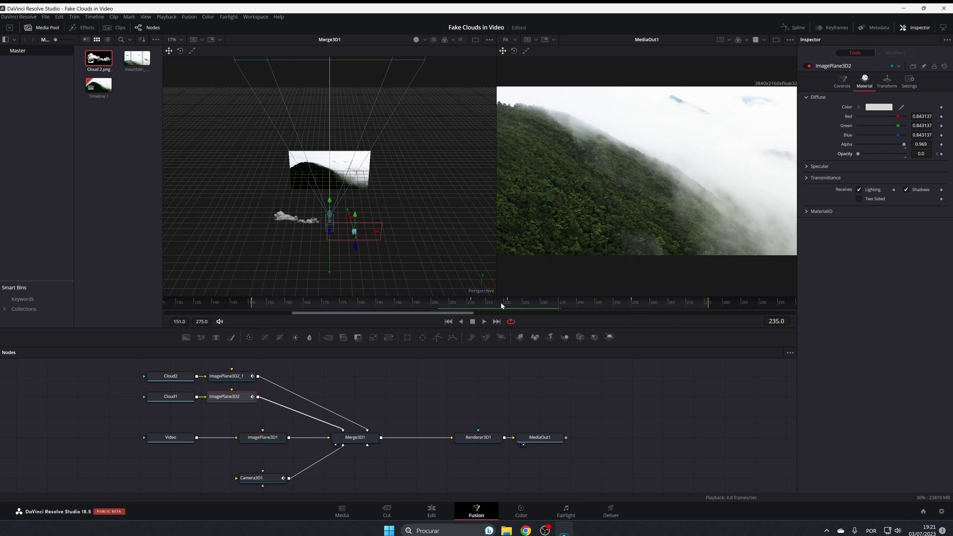
pyautogui.click(431, 511)
# Step: Scrub back in the Edit timeline and play the mountain clip with both cloud layers
pyautogui.moveTo(348, 411); pyautogui.dragTo(341, 413)
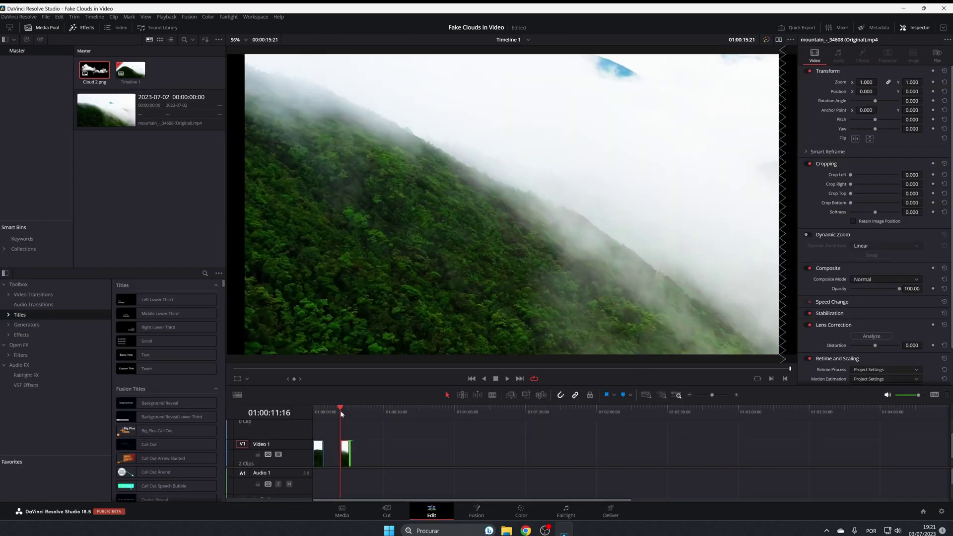
pyautogui.press('space')
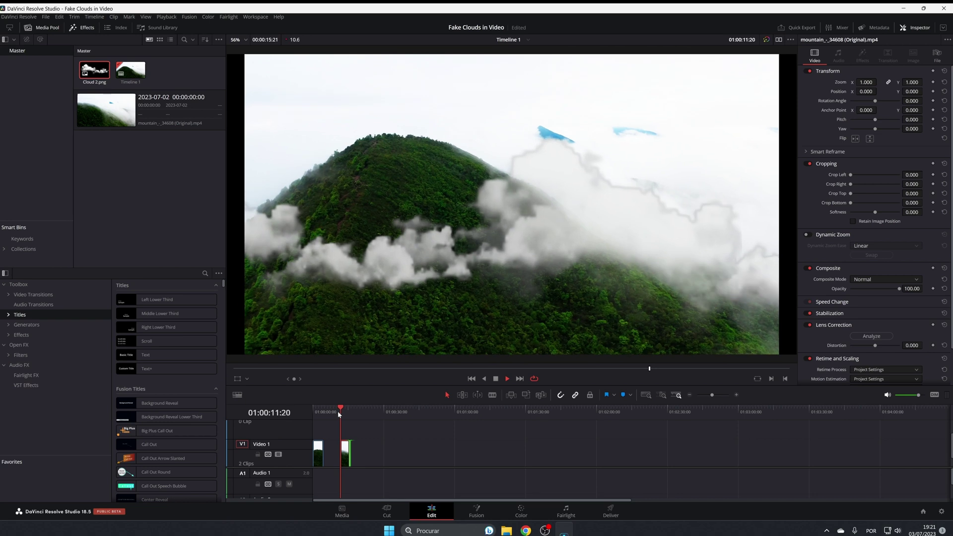